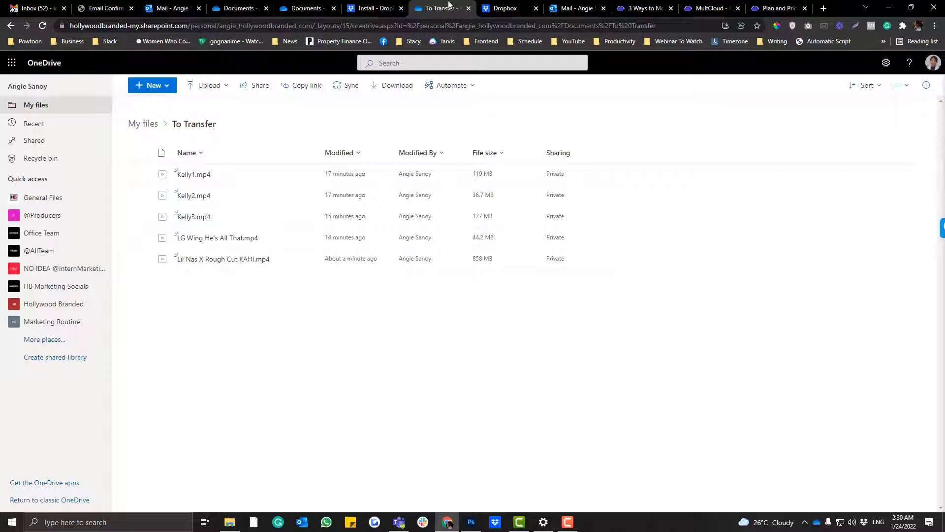
# Switch to the MultCloud tutorial '3 Ways to Move Files from Dropbox to OneDrive'
pyautogui.click(719, 8)
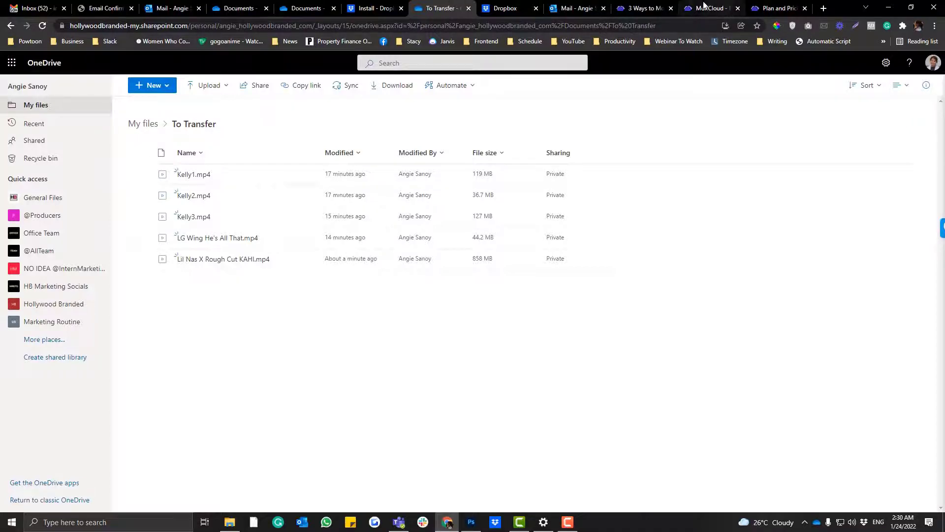
pyautogui.click(662, 5)
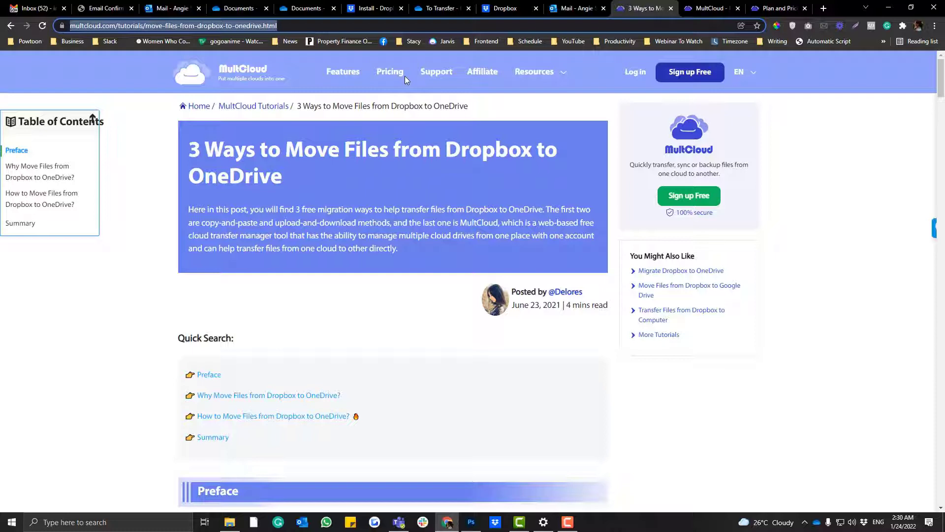
# Open MultCloud Plans & Pricing and highlight the Free plan, its 30GB traffic and $119.90 Yearly price
pyautogui.click(389, 74)
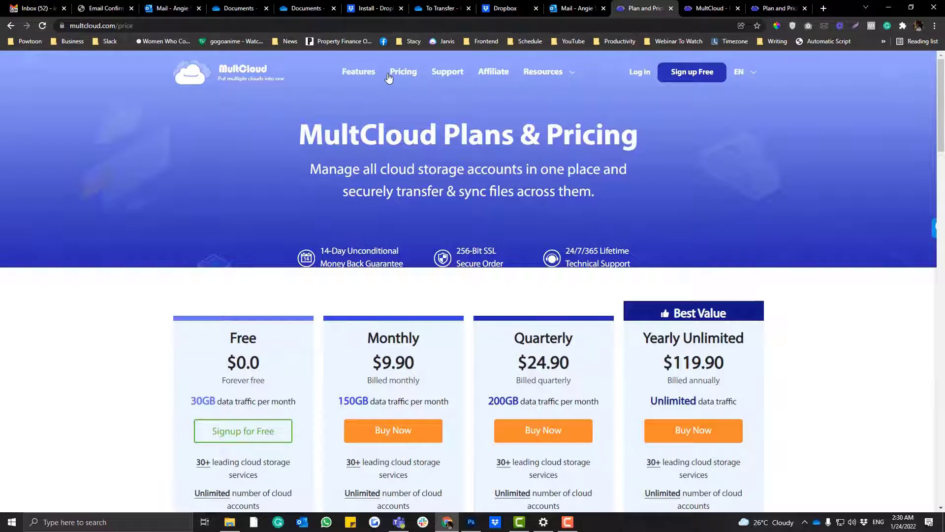
pyautogui.scroll(-2, 388, 74)
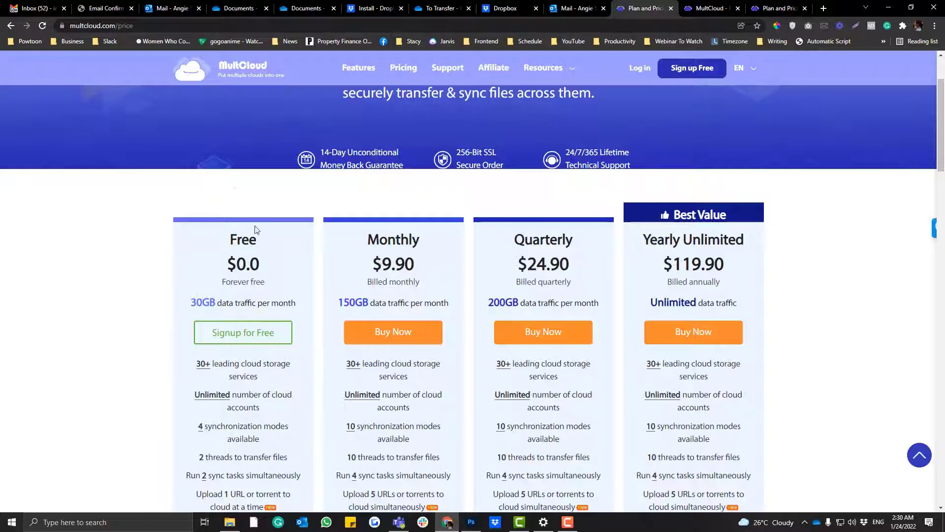
pyautogui.moveTo(237, 241); pyautogui.dragTo(260, 247)
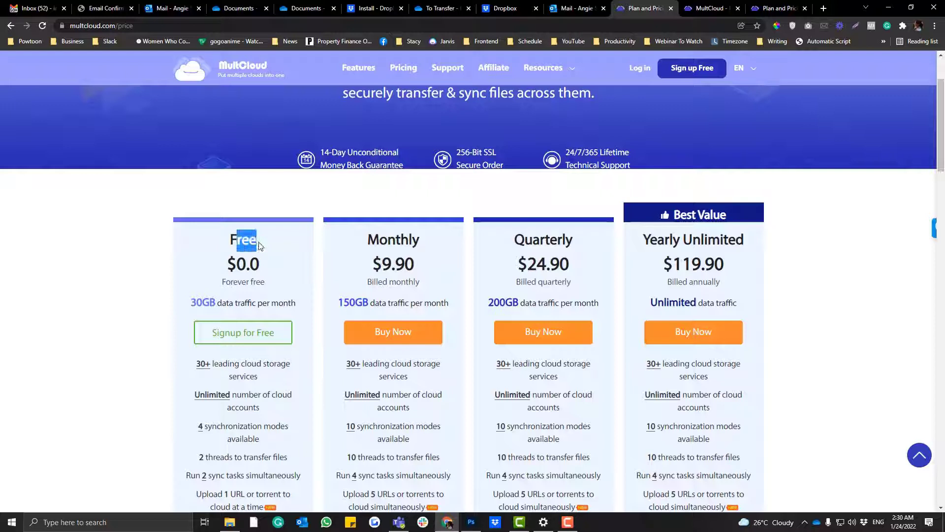
pyautogui.moveTo(215, 302); pyautogui.dragTo(195, 302)
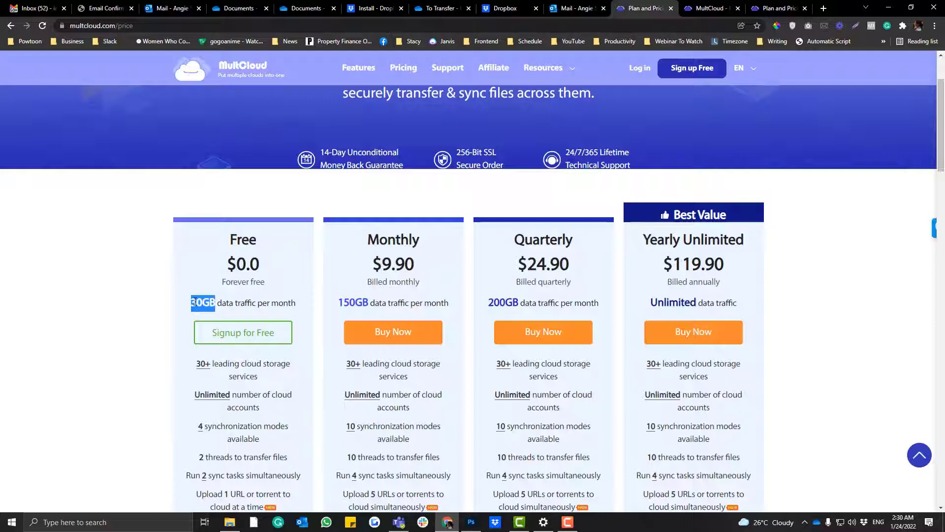
pyautogui.moveTo(662, 264); pyautogui.dragTo(723, 262)
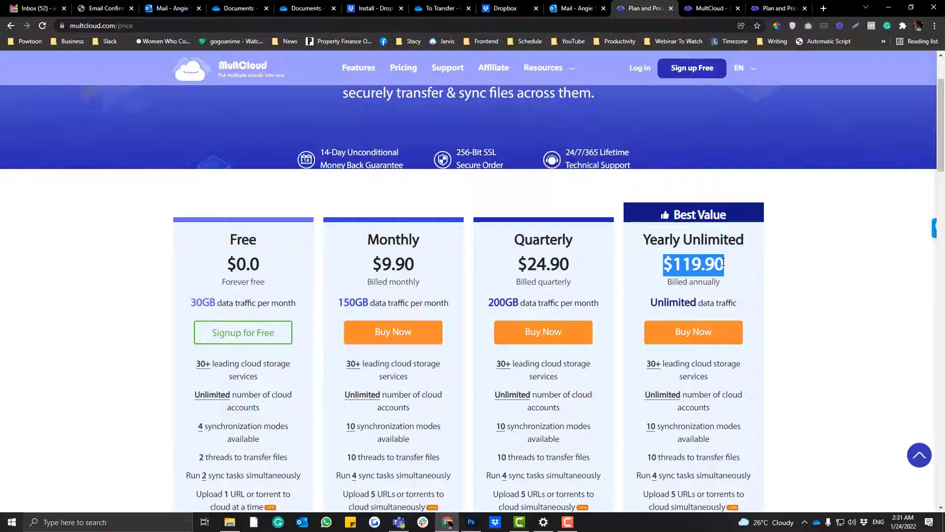
pyautogui.click(655, 287)
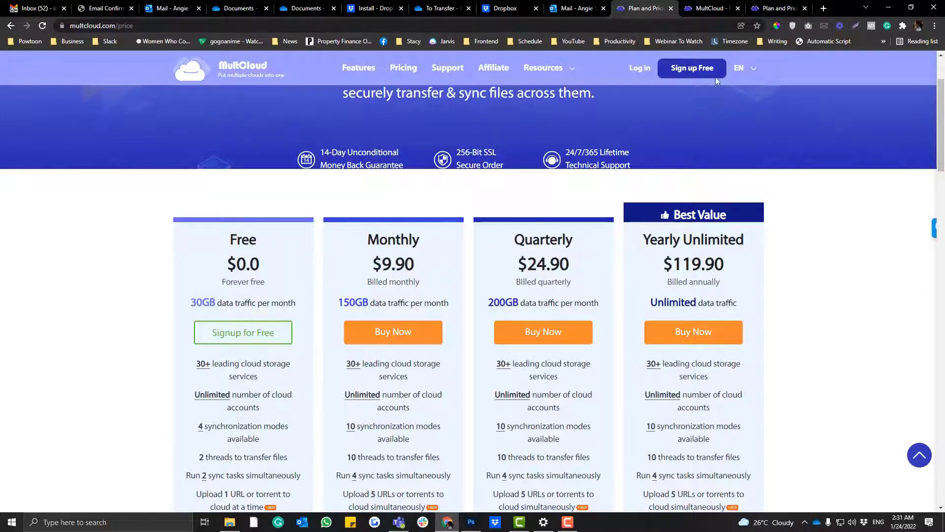
# Start a MultCloud Cloud Transfer with Dropbox as the source
pyautogui.click(709, 9)
pyautogui.click(59, 127)
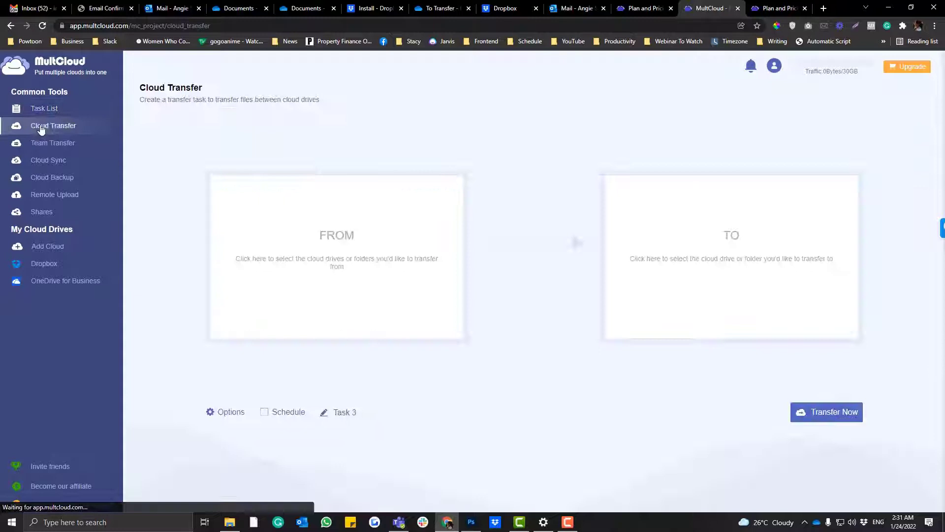
pyautogui.click(273, 238)
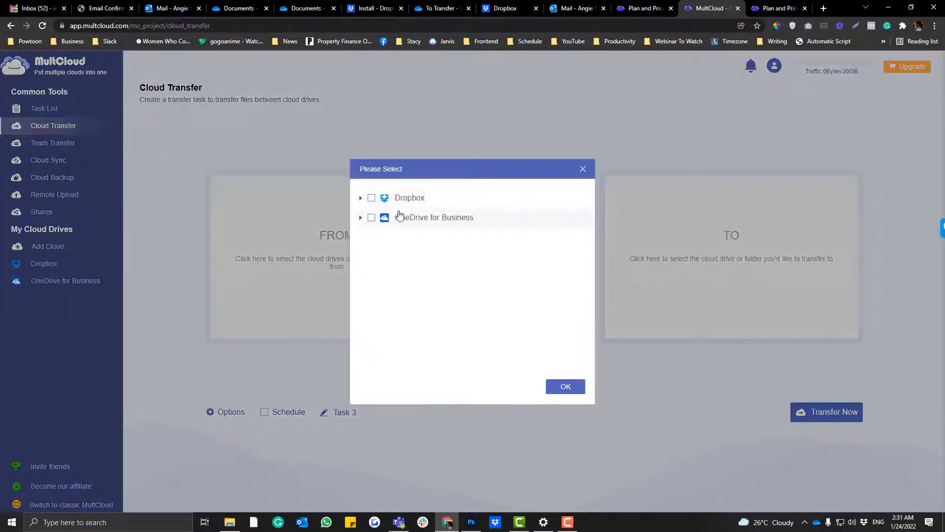
pyautogui.click(371, 198)
pyautogui.click(550, 381)
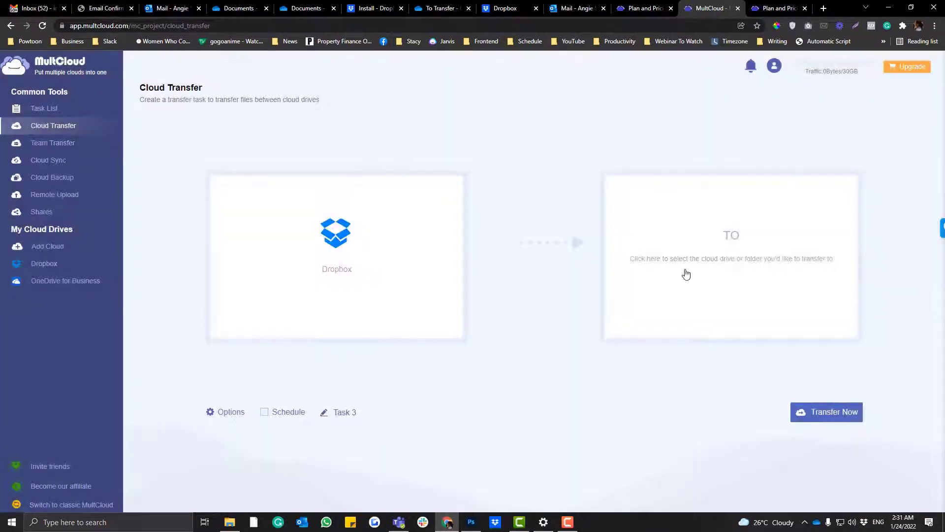
# Set OneDrive for Business as the transfer destination, then return to the pricing page
pyautogui.click(684, 272)
pyautogui.click(428, 219)
pyautogui.click(549, 384)
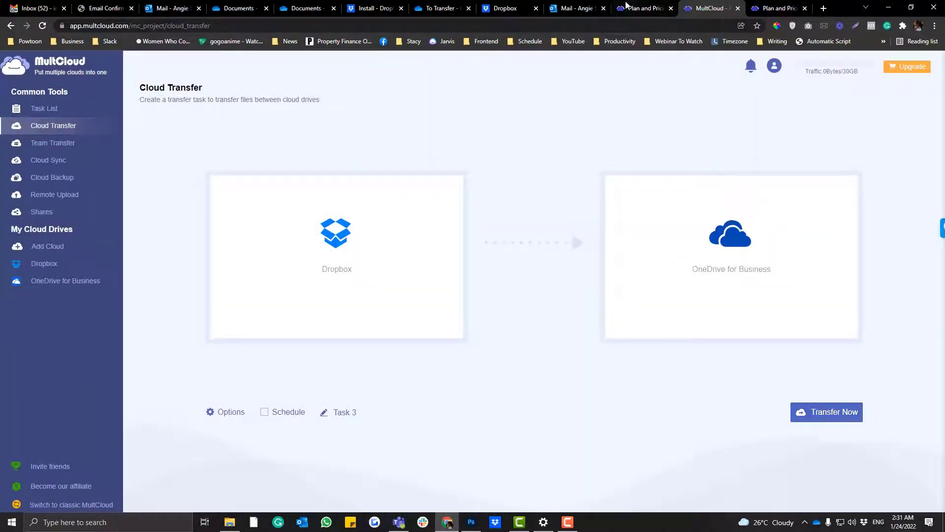
pyautogui.click(644, 8)
pyautogui.click(586, 5)
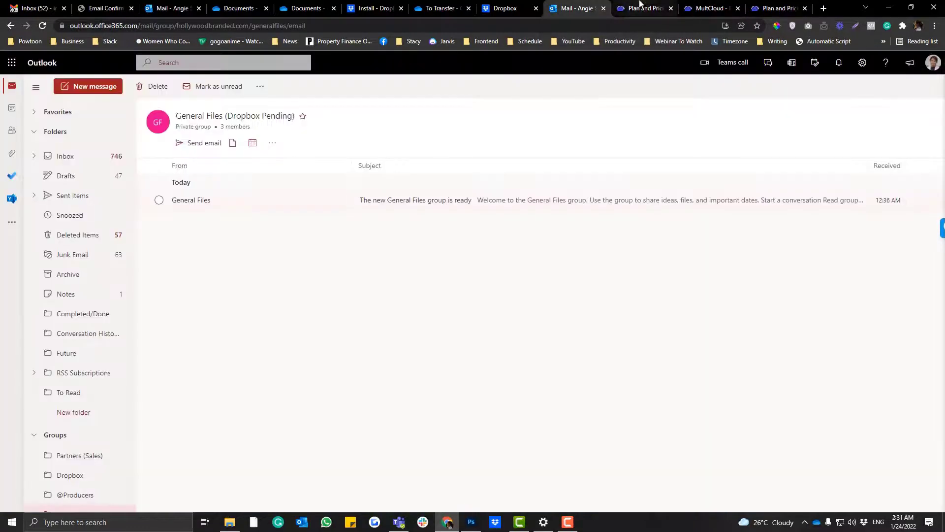
pyautogui.click(636, 11)
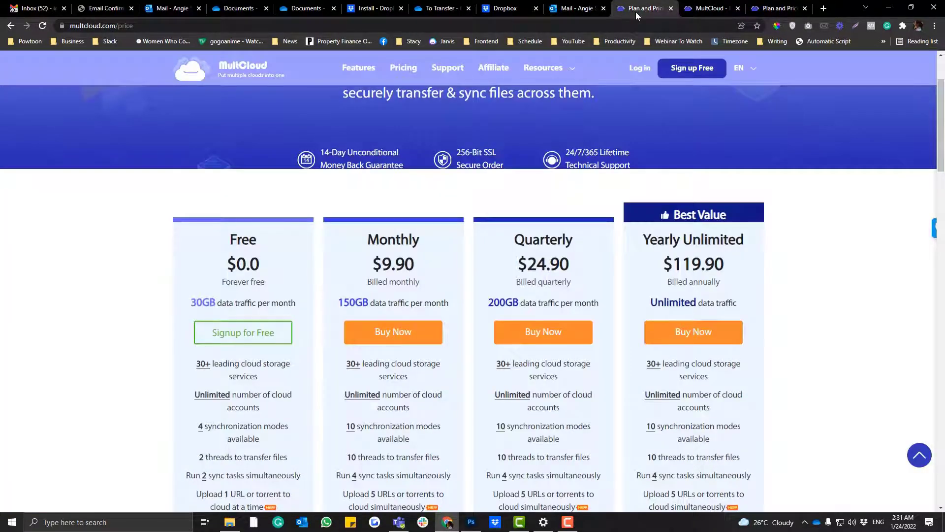
# Review the Dropbox download page, highlighting the 'Download Dropbox to get started' heading
pyautogui.click(381, 8)
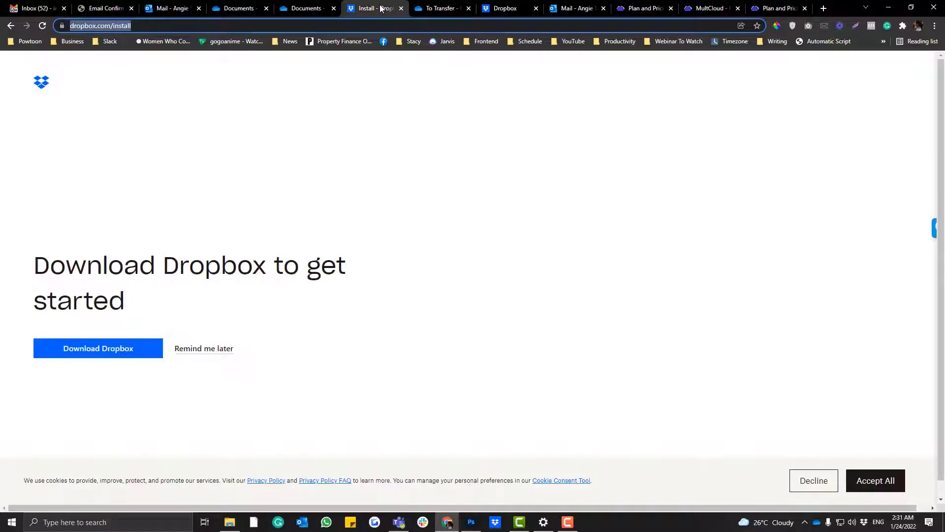
pyautogui.click(305, 8)
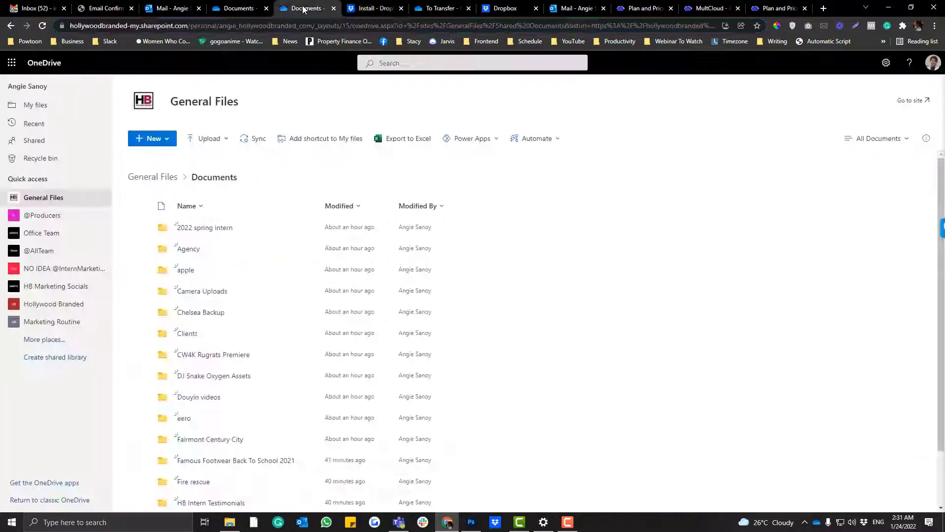
pyautogui.click(363, 5)
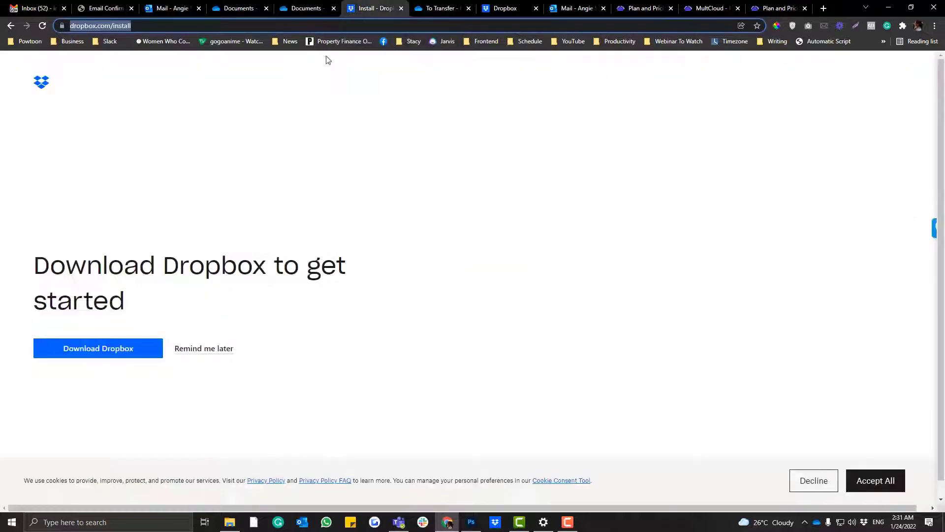
pyautogui.moveTo(17, 78); pyautogui.dragTo(359, 333)
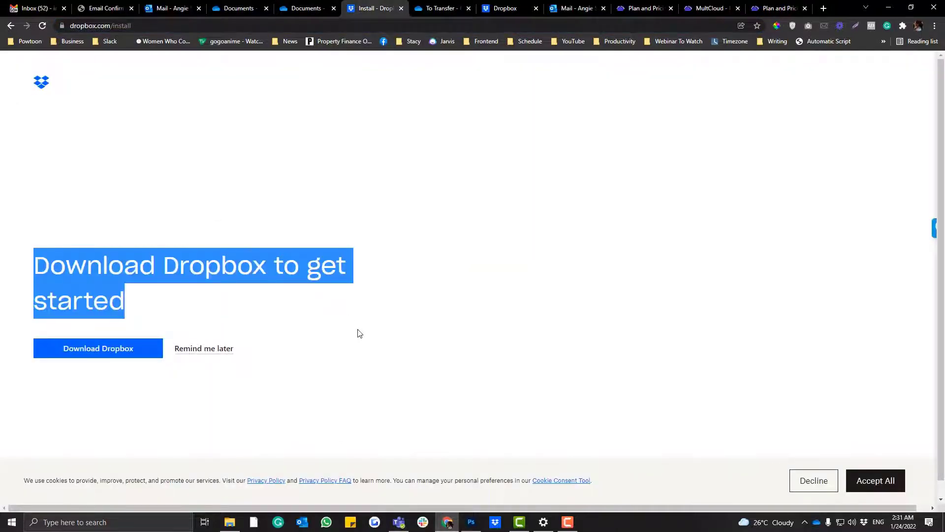
pyautogui.click(359, 334)
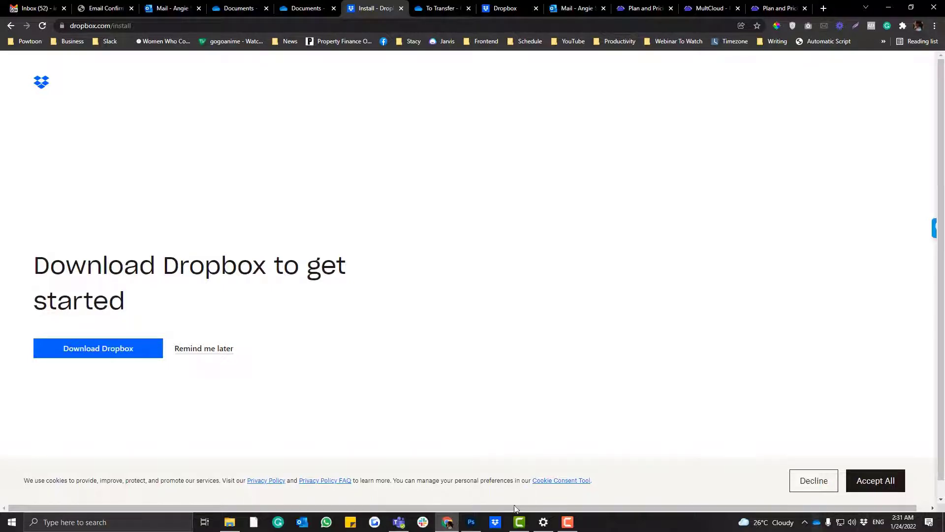
# Return to the OneDrive General Files Documents library
pyautogui.click(306, 8)
pyautogui.click(378, 9)
pyautogui.click(314, 8)
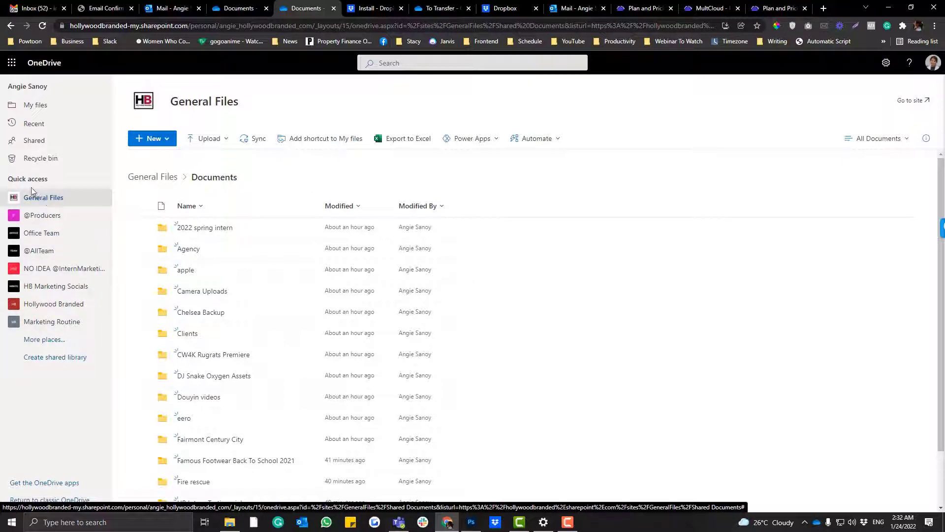
# Sync General Files Documents through the OneDrive app, dismiss the notice, and bring up File Explorer
pyautogui.click(252, 141)
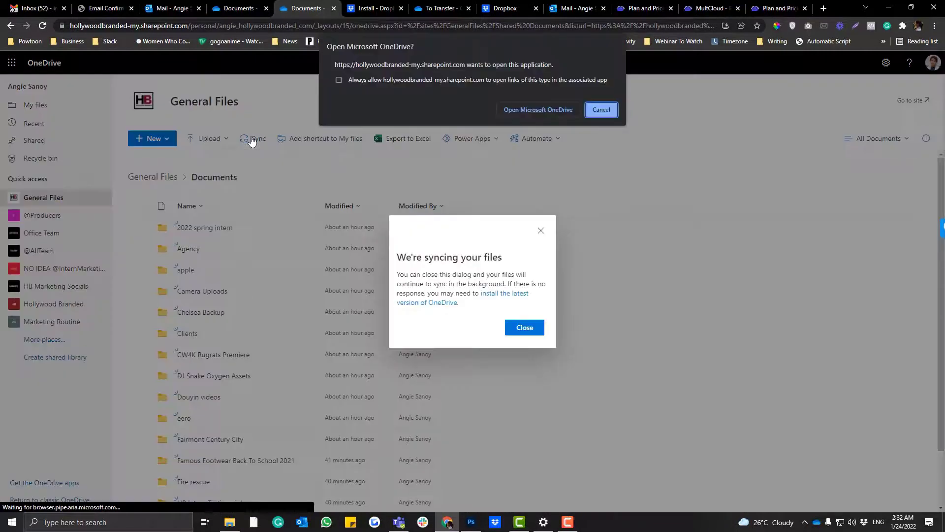
pyautogui.click(533, 109)
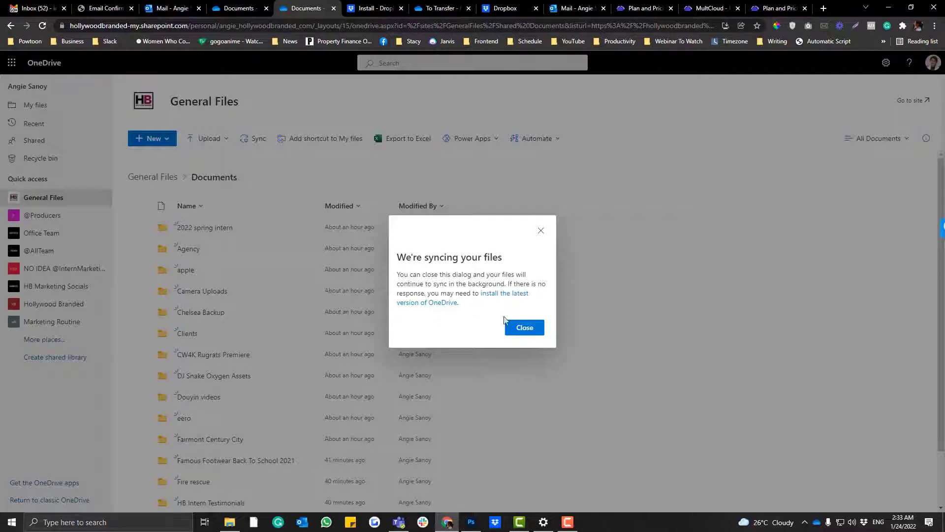
pyautogui.click(523, 328)
pyautogui.click(229, 522)
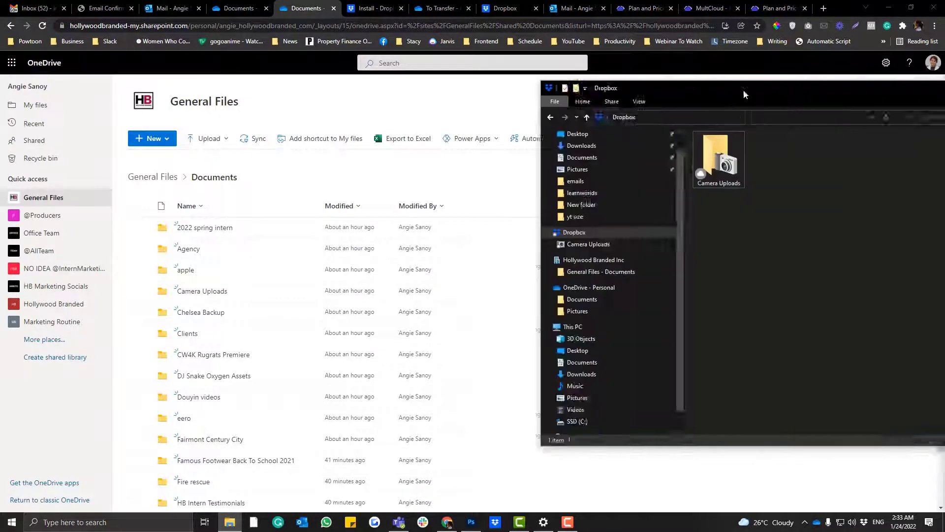
# In Explorer, open Hollywood Branded Inc > General Files - Documents to see its 17 synced folders
pyautogui.moveTo(744, 90); pyautogui.dragTo(485, 87)
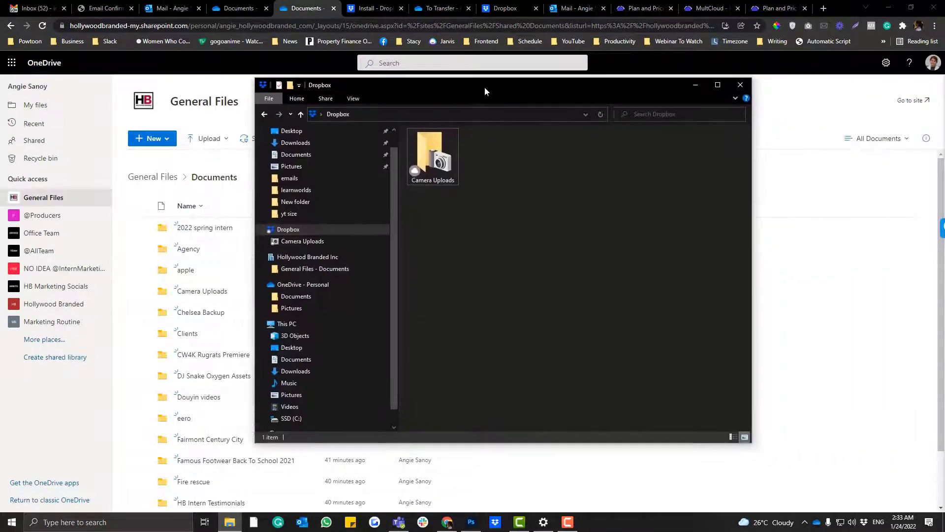
pyautogui.click(308, 256)
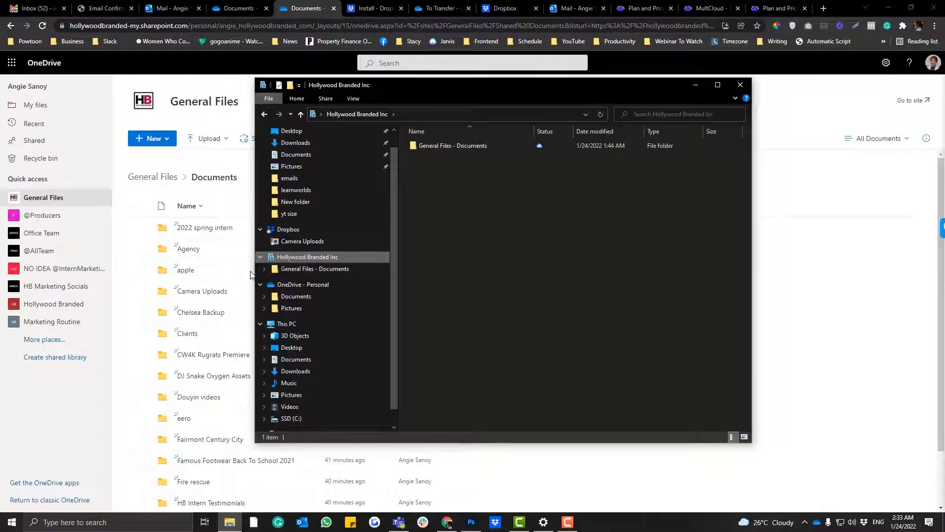
pyautogui.moveTo(252, 269); pyautogui.dragTo(126, 266)
pyautogui.click(171, 268)
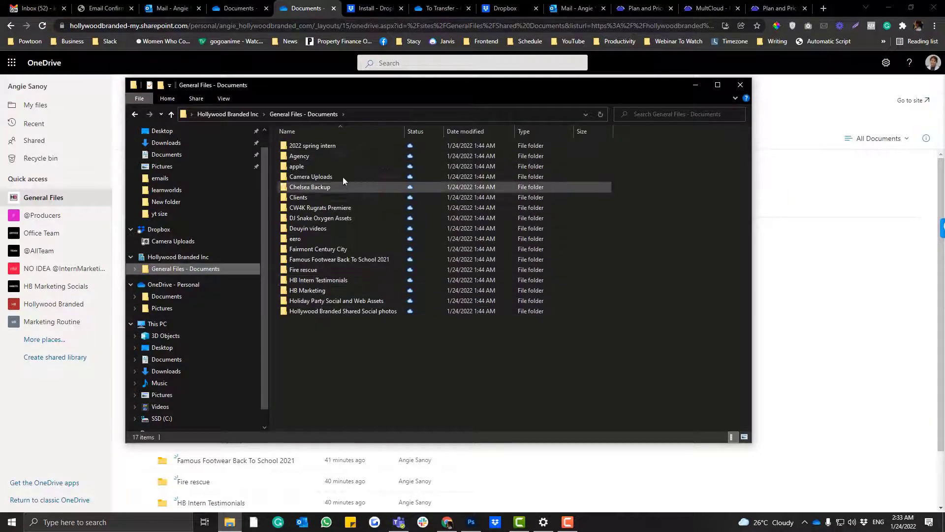
# Select all 17 folders in General Files Documents and delete them to the recycle bin
pyautogui.click(37, 200)
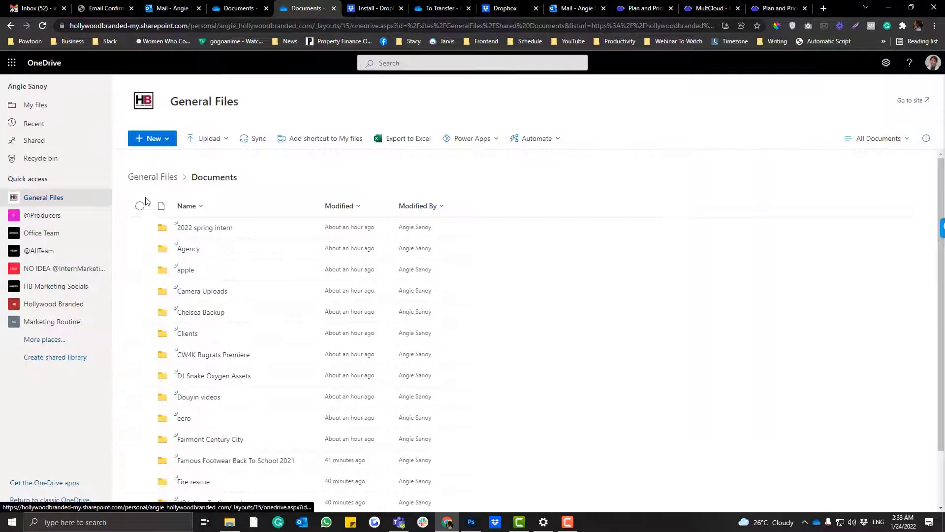
pyautogui.click(139, 207)
pyautogui.click(259, 140)
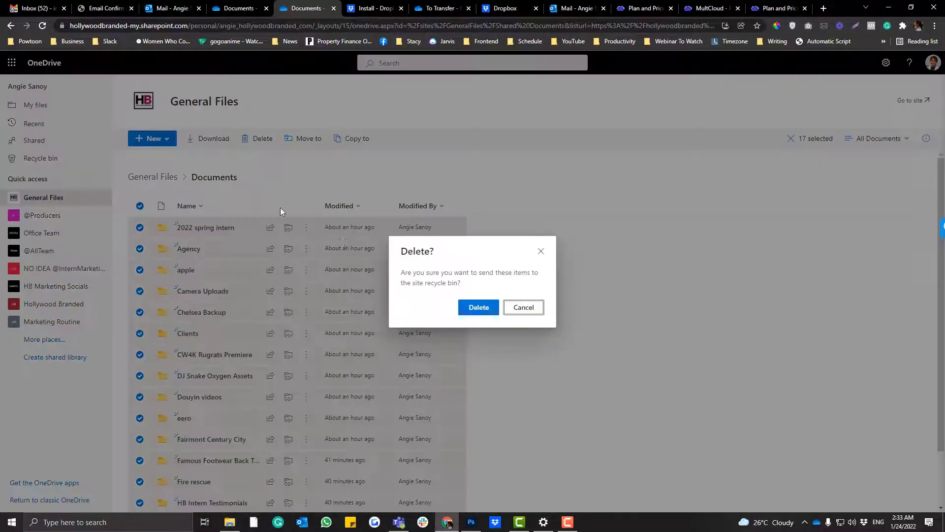
pyautogui.click(491, 309)
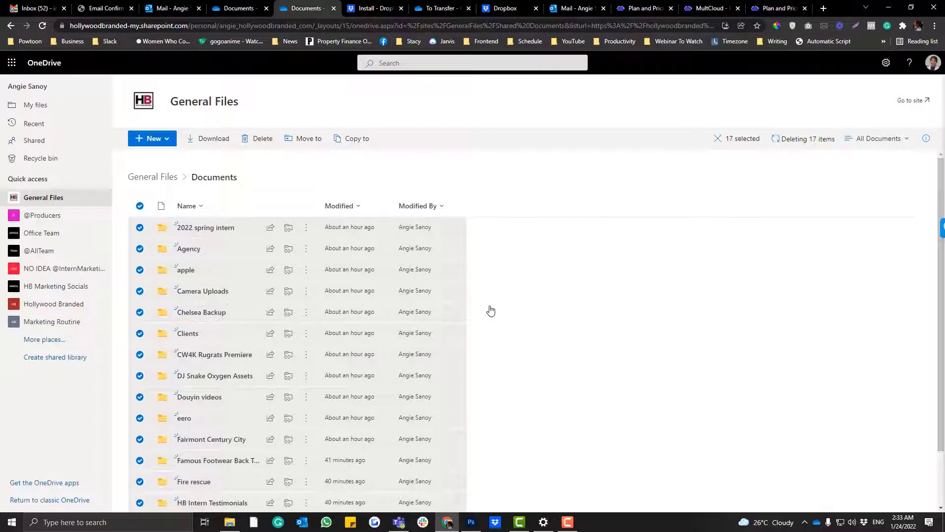
pyautogui.scroll(-2, 491, 310)
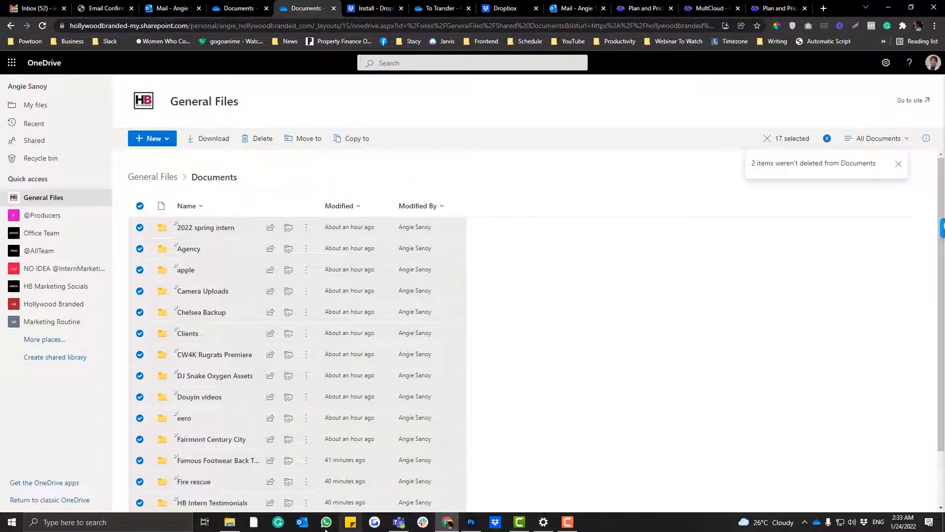
pyautogui.moveTo(230, 522)
pyautogui.moveTo(253, 492)
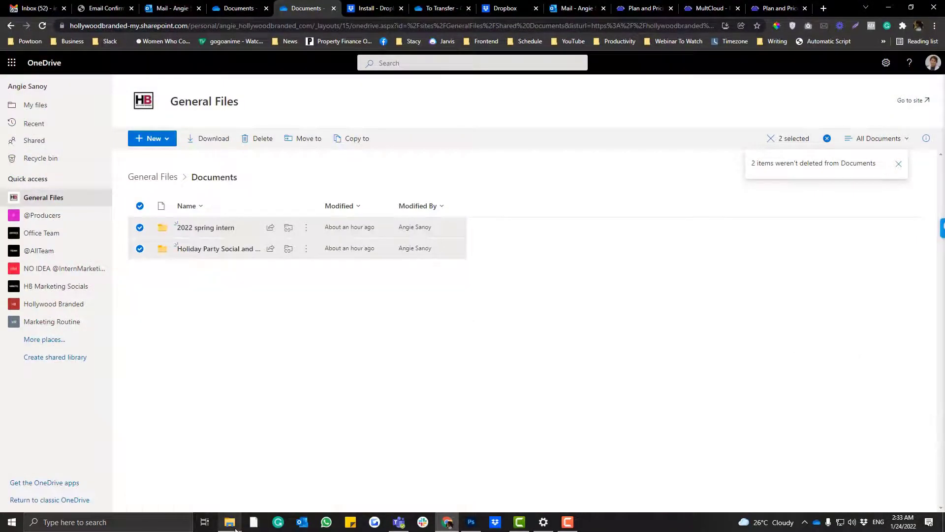
# Open the local Dropbox folder with Camera Uploads and set its Smart Sync to Online Only
pyautogui.click(250, 500)
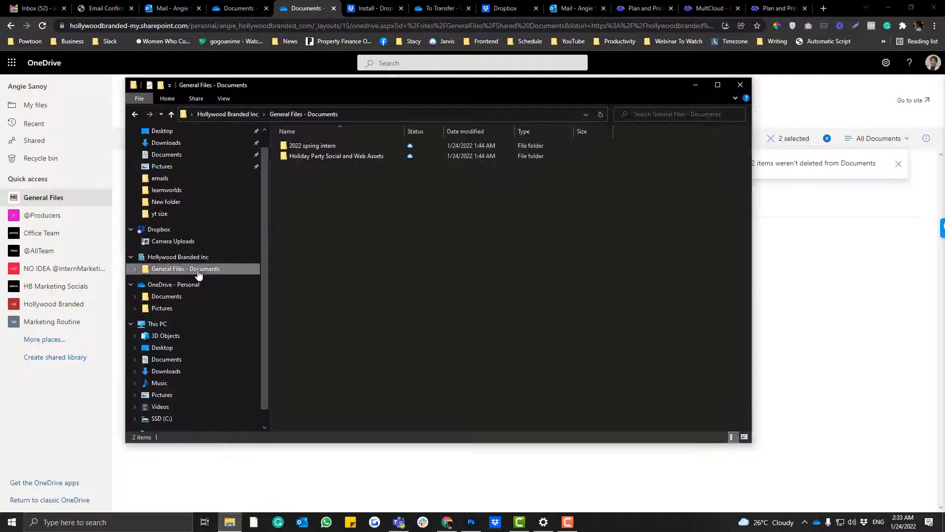
pyautogui.click(171, 232)
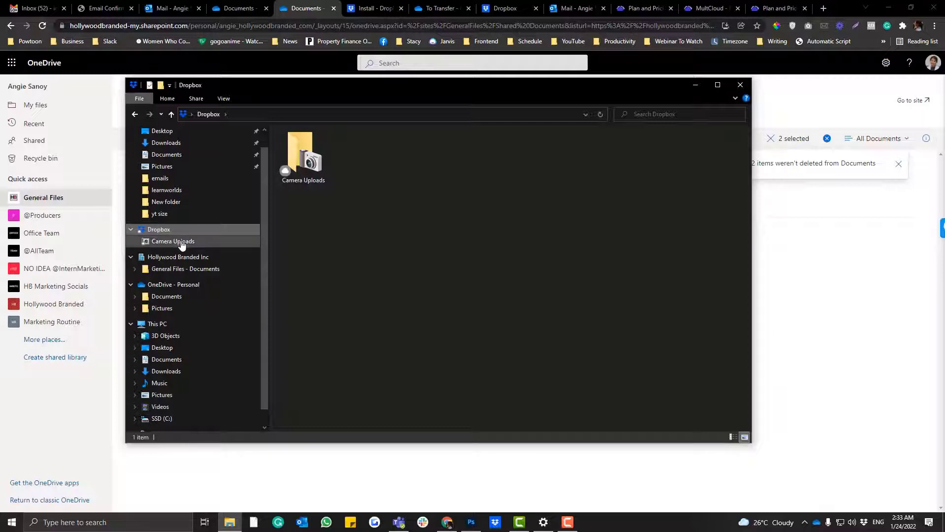
pyautogui.click(181, 242)
pyautogui.click(185, 232)
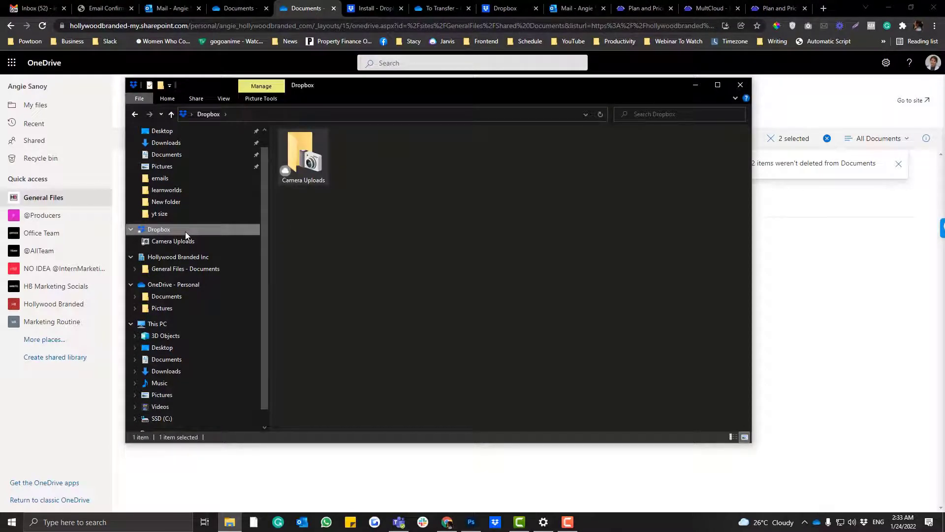
pyautogui.rightClick(185, 231)
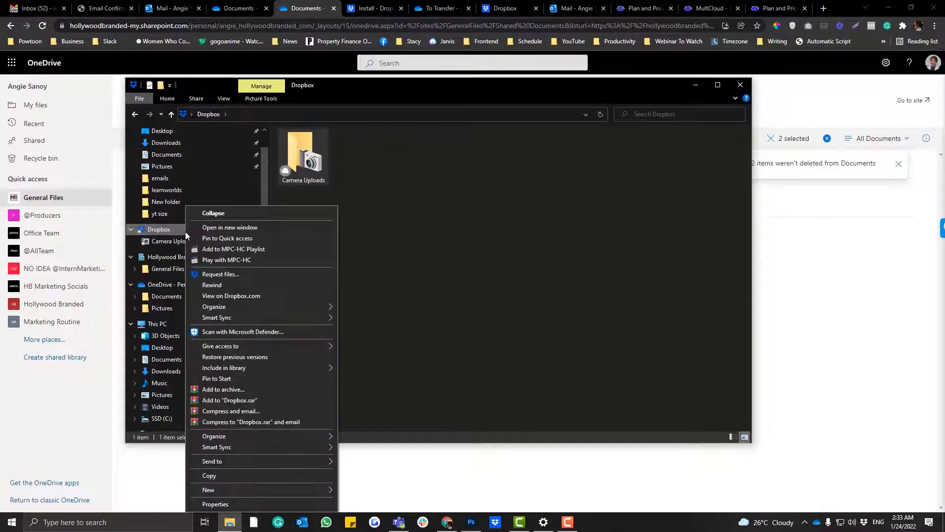
pyautogui.click(159, 231)
pyautogui.rightClick(159, 231)
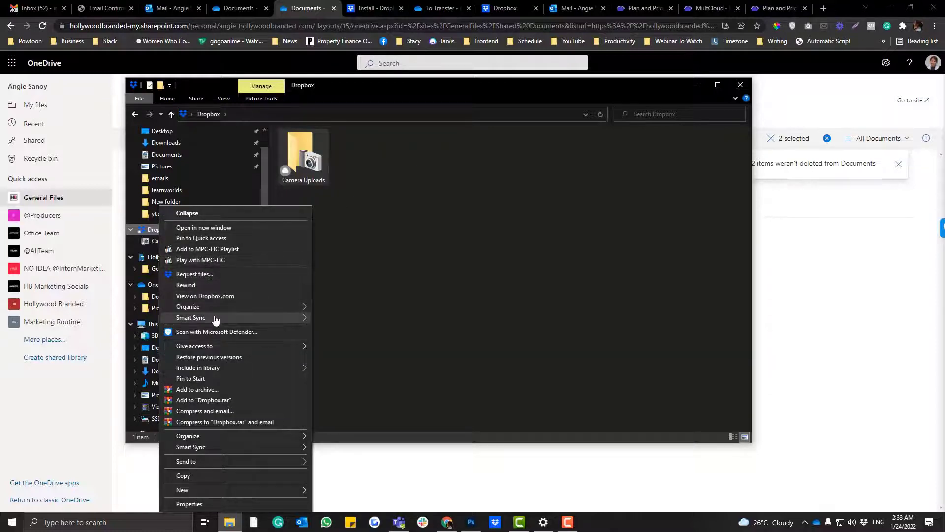
pyautogui.moveTo(216, 319)
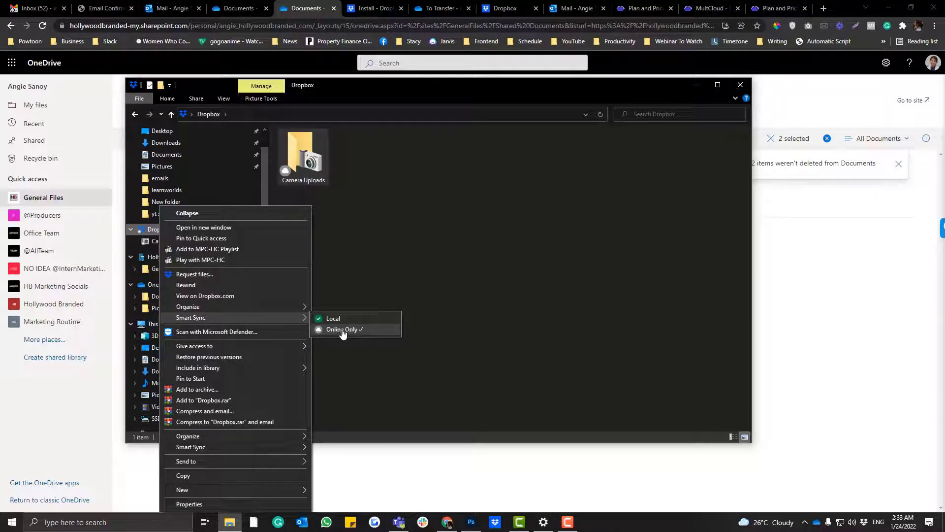
pyautogui.click(396, 346)
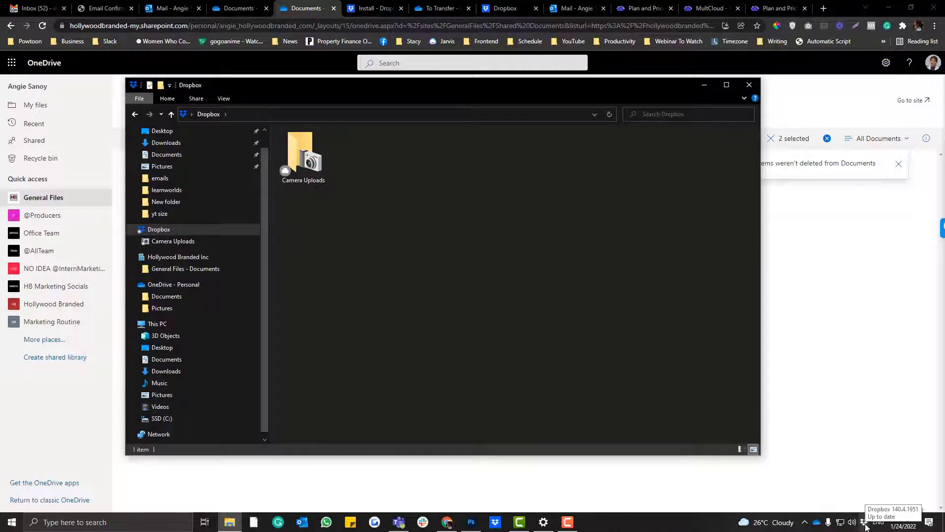
# Sign the Dropbox desktop app out through Preferences > Account > Sign out
pyautogui.click(865, 523)
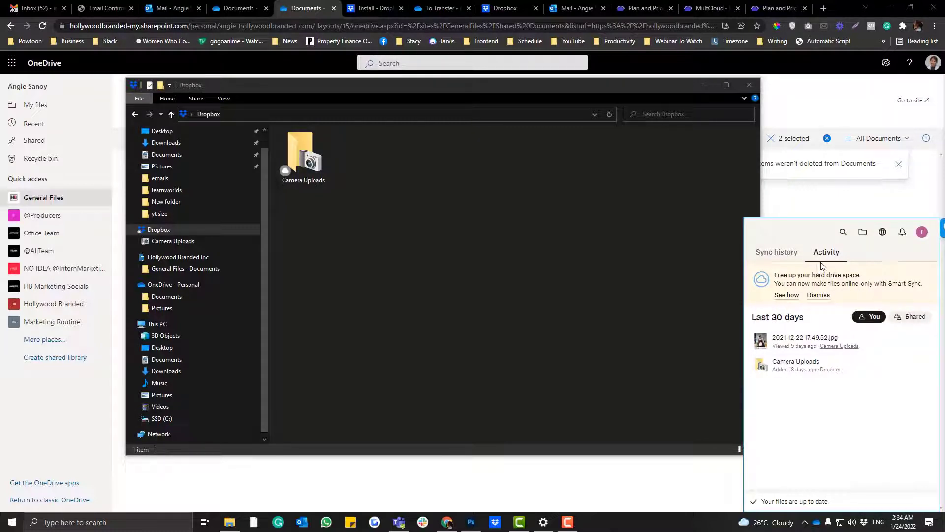
pyautogui.click(921, 235)
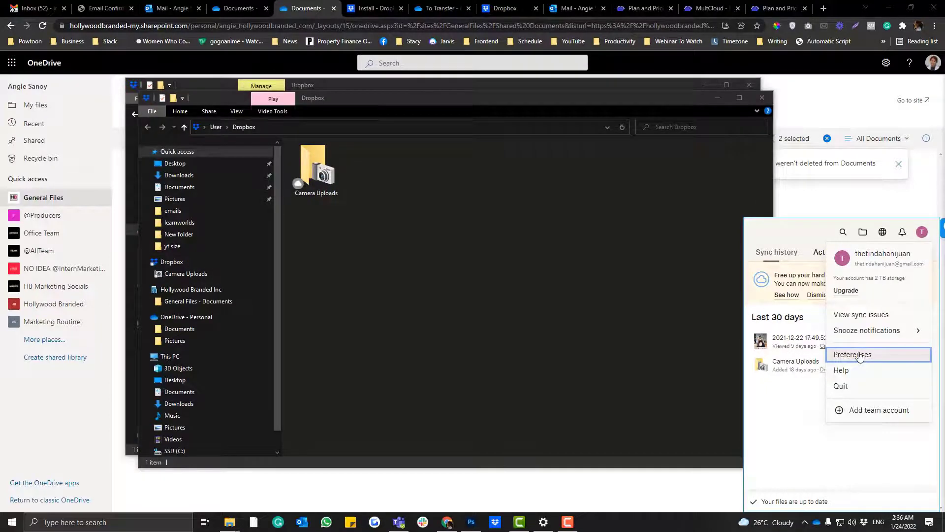
pyautogui.click(853, 355)
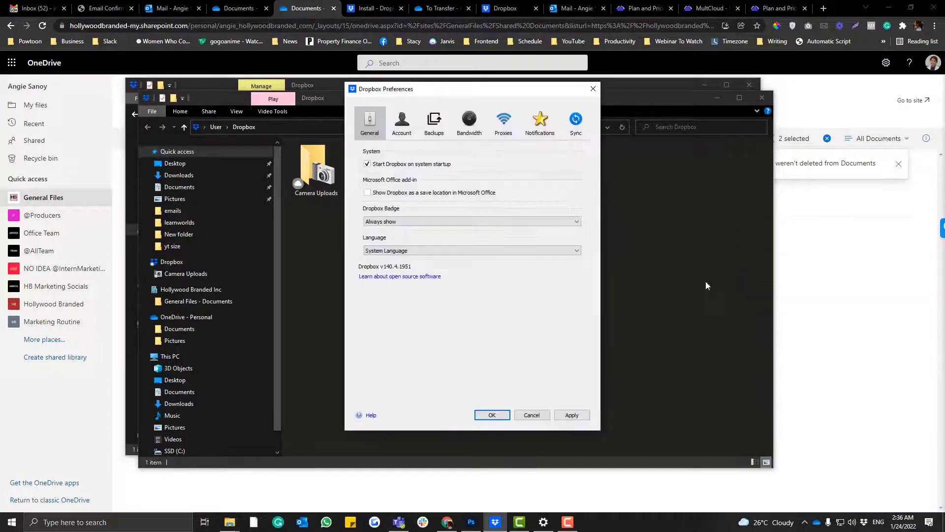
pyautogui.click(399, 123)
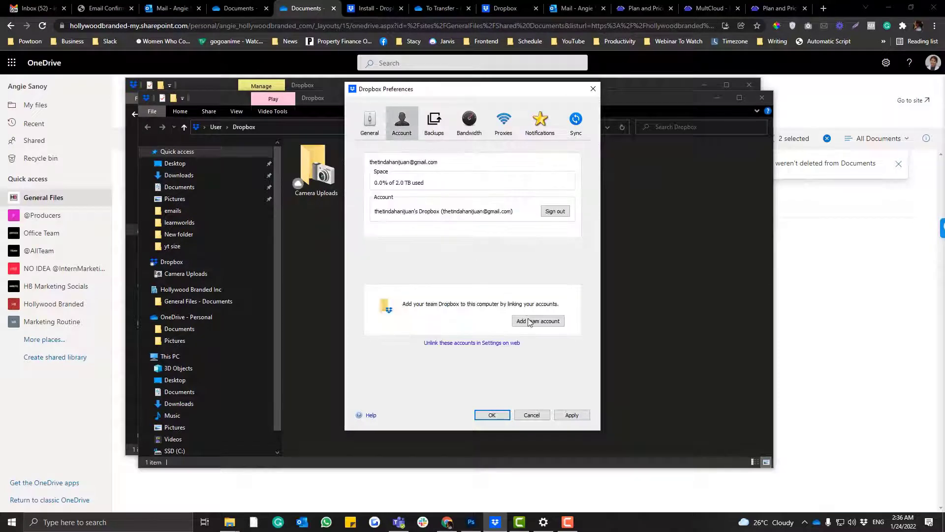
pyautogui.click(549, 214)
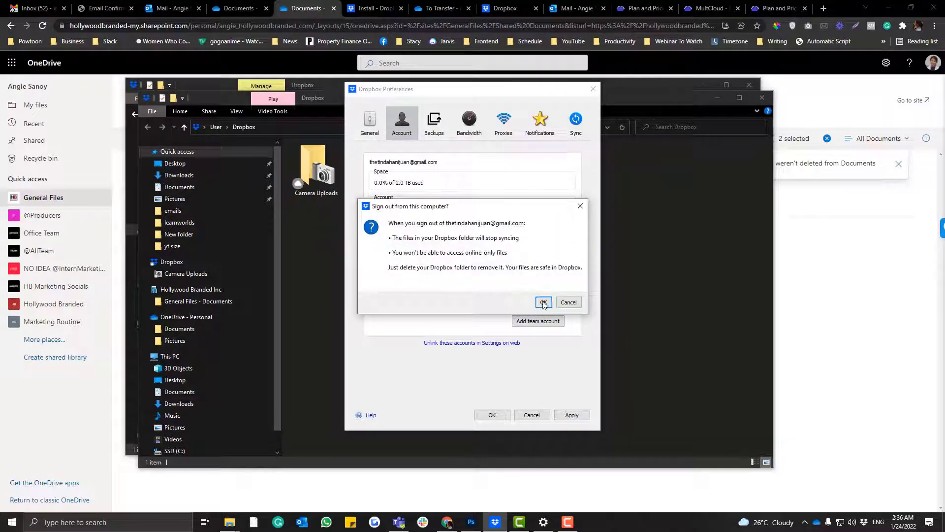
pyautogui.click(544, 302)
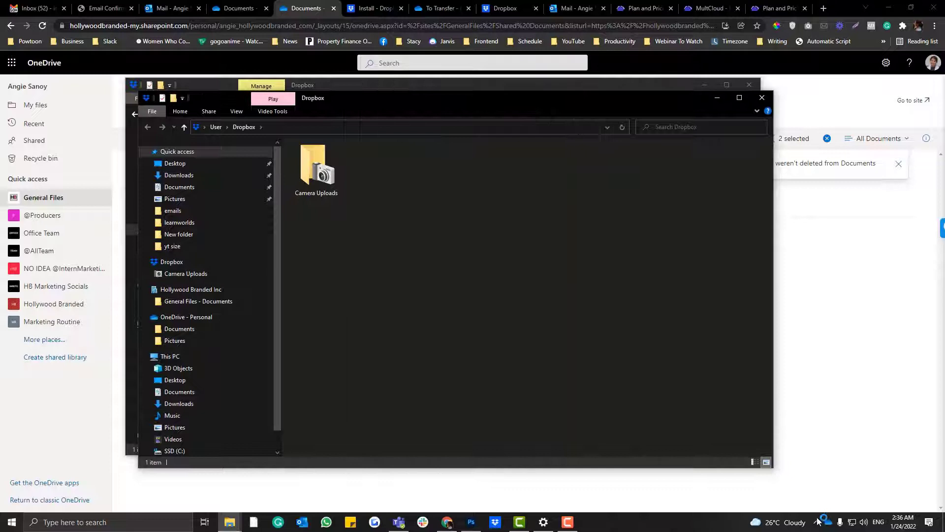
pyautogui.click(819, 521)
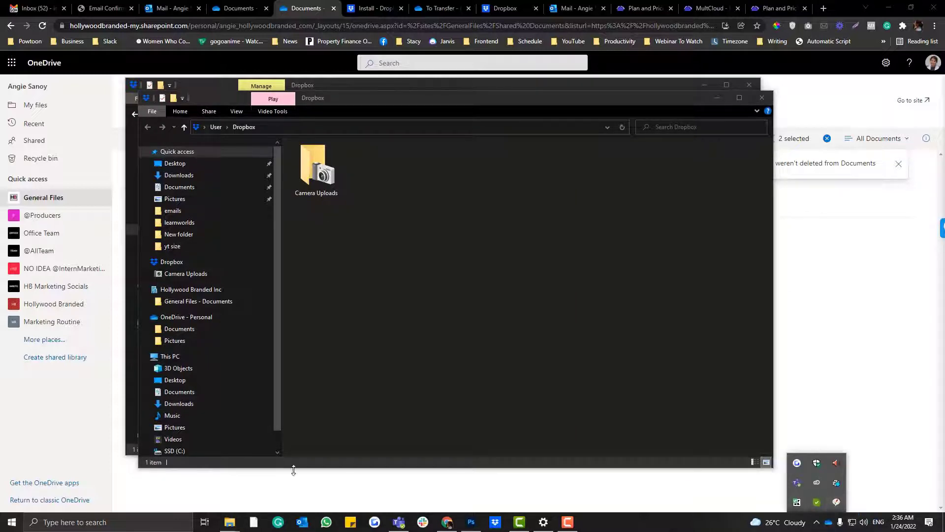
# Search for Dropbox, then pin the Dropbox status icon to the always-visible taskbar area
pyautogui.click(169, 520)
pyautogui.write('dro')
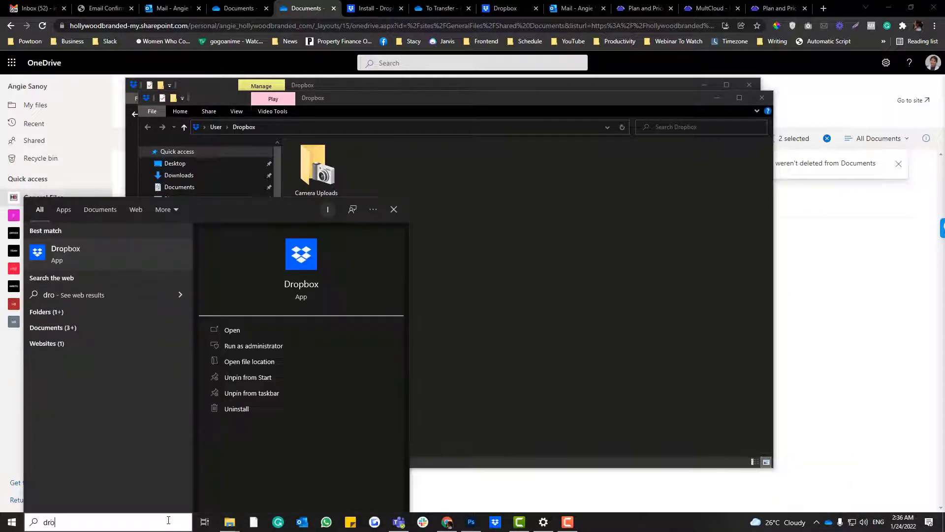
pyautogui.press('Escape')
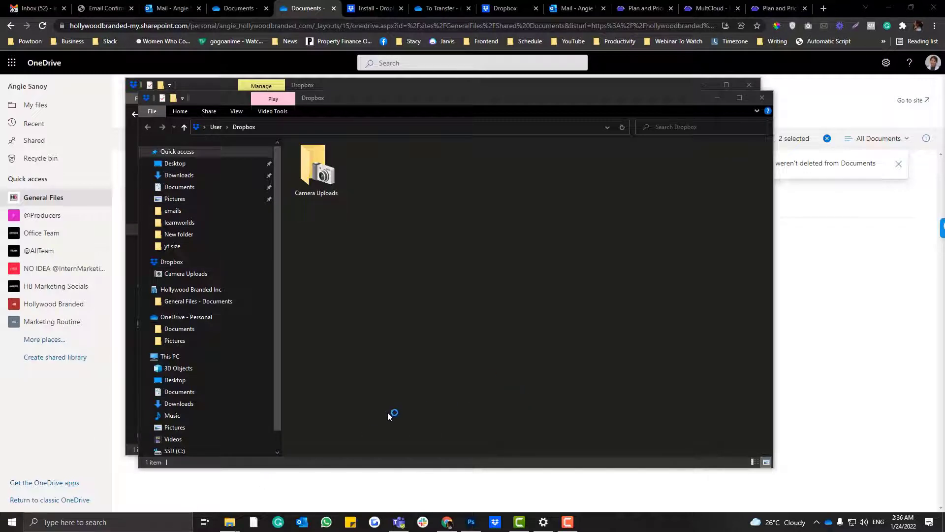
pyautogui.click(817, 526)
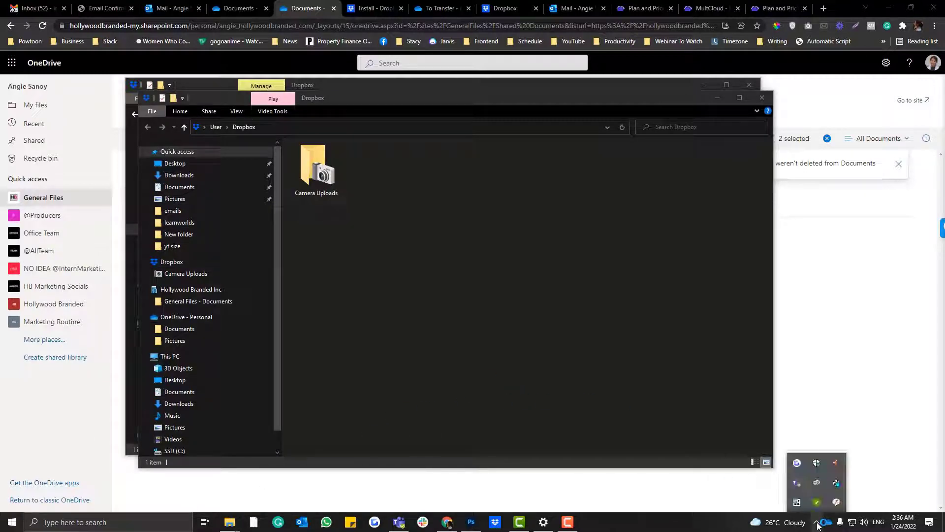
pyautogui.moveTo(826, 483); pyautogui.dragTo(865, 528)
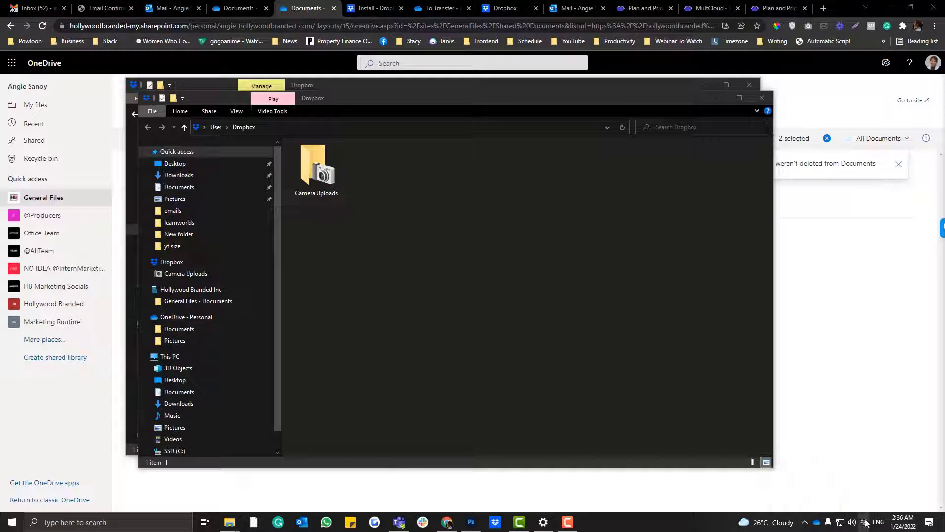
# Relaunch Dropbox, step through setup until 'Well done! Dropbox installed', and close it
pyautogui.click(865, 525)
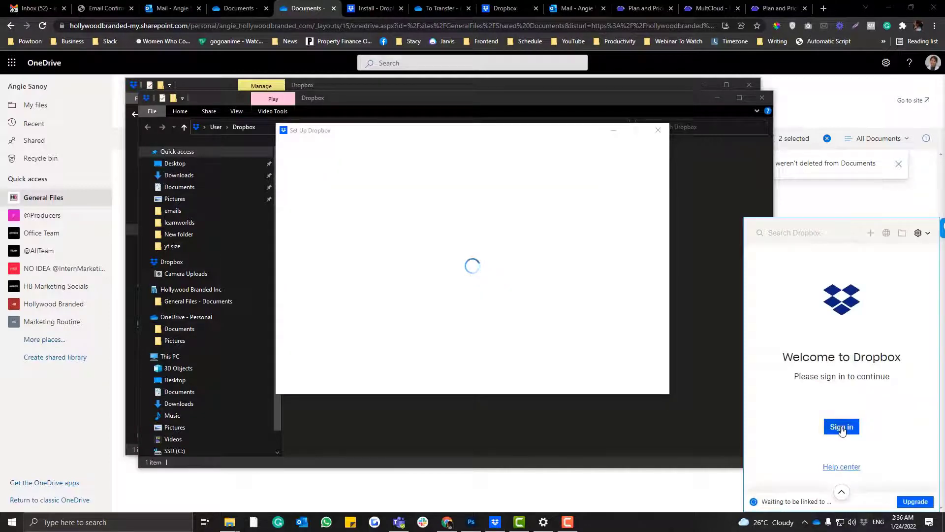
pyautogui.click(842, 428)
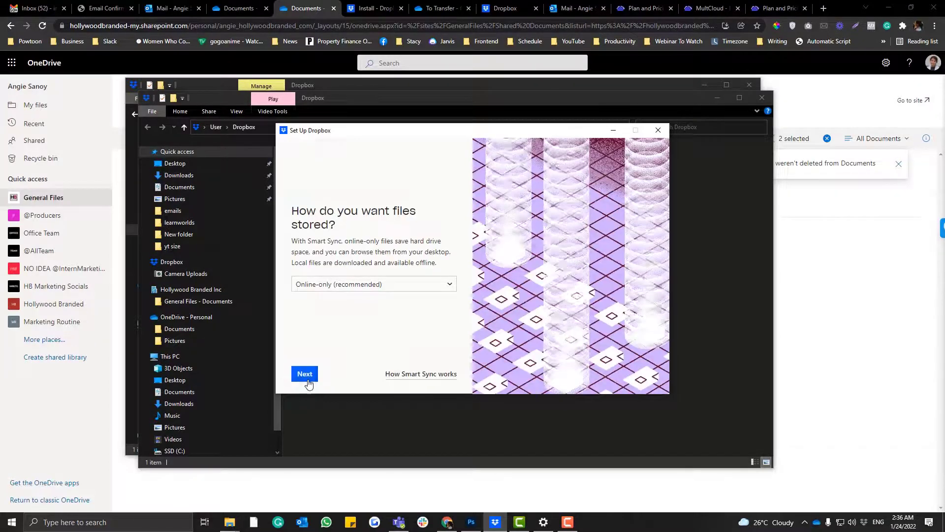
pyautogui.click(303, 376)
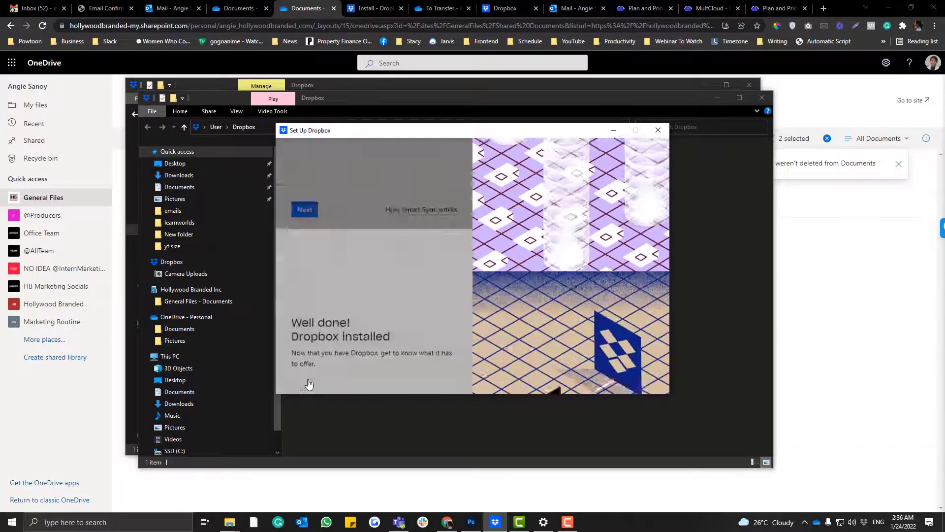
pyautogui.click(305, 380)
# Open the Zen Music folder inside the synced Dropbox folder
pyautogui.scroll(-5, 194, 204)
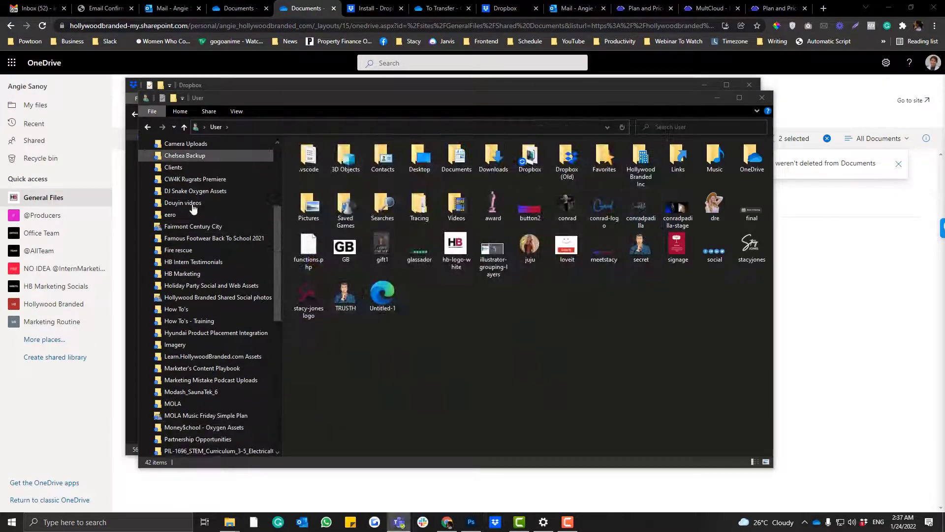
pyautogui.scroll(5, 182, 268)
pyautogui.click(175, 230)
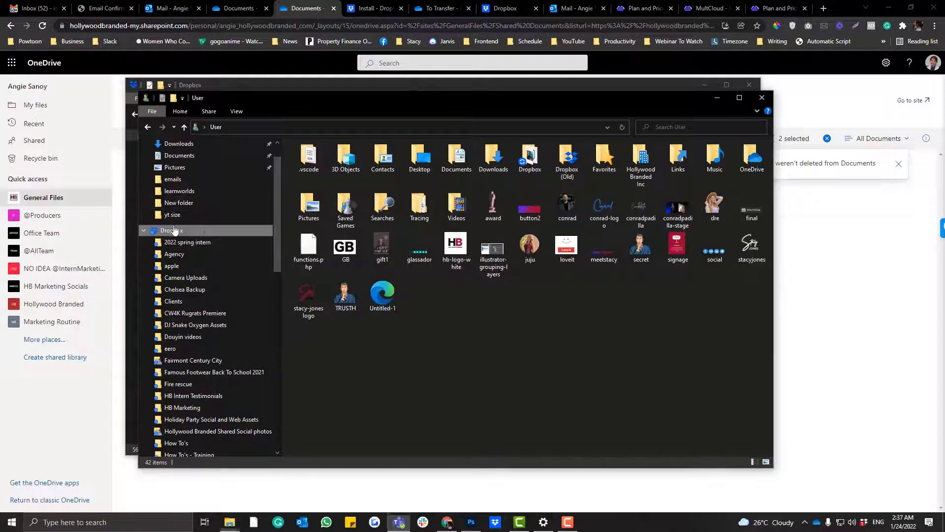
pyautogui.scroll(-10, 233, 335)
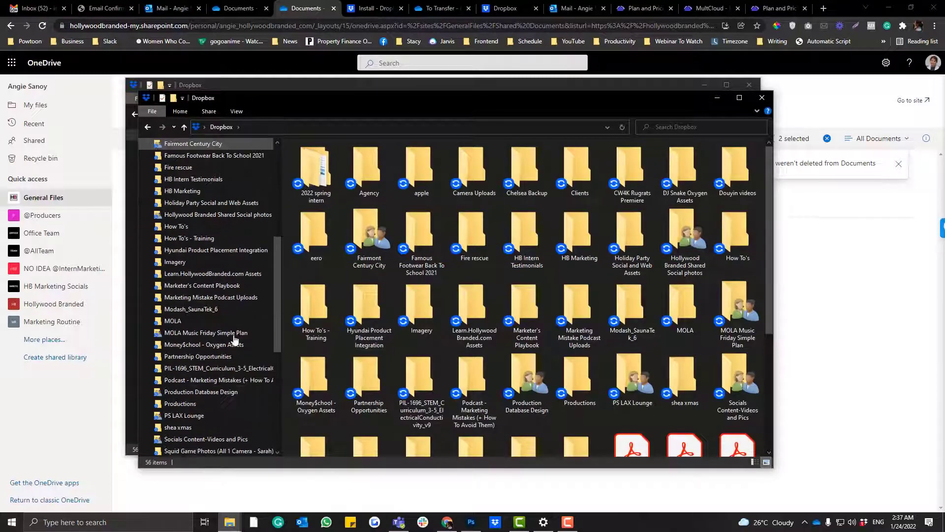
pyautogui.scroll(-3, 234, 335)
pyautogui.click(233, 334)
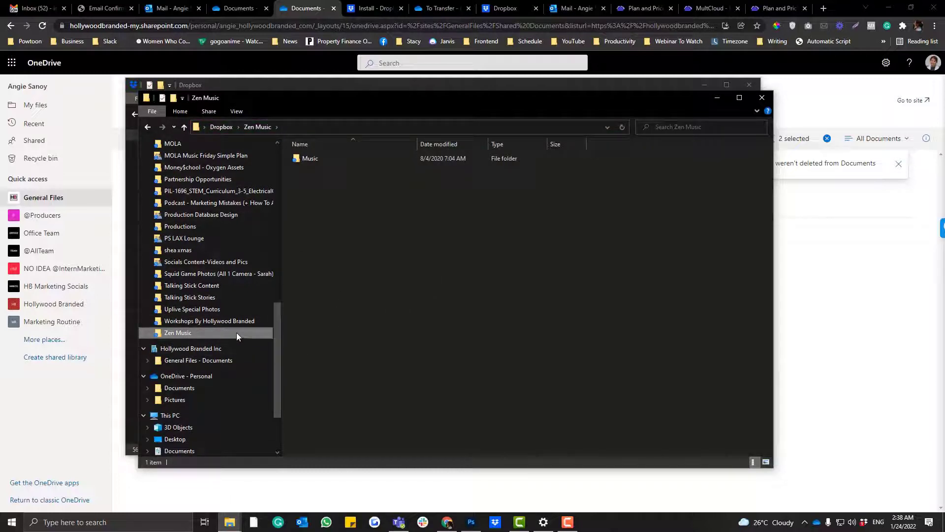
# Look at Hollywood Branded Inc's General Files - Documents, then confirm Zen Music's Music folder is empty
pyautogui.scroll(2, 237, 332)
pyautogui.scroll(-2, 236, 332)
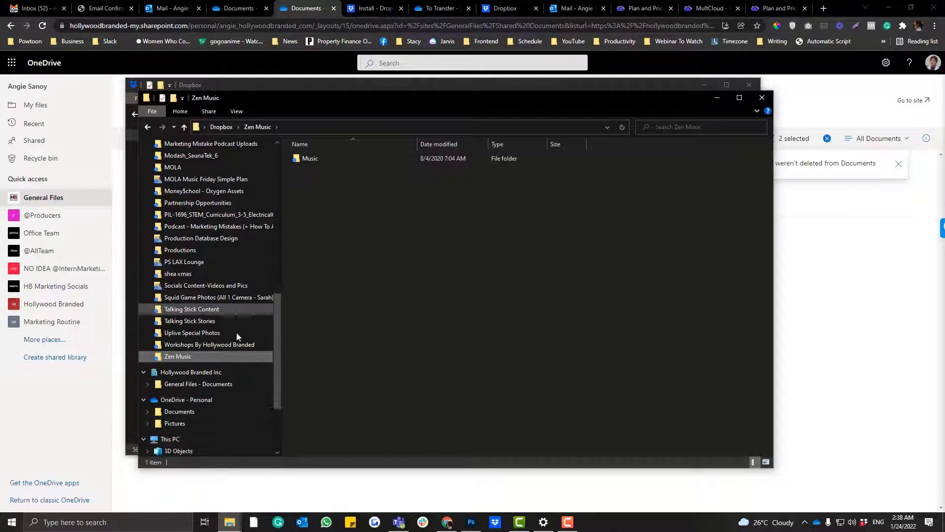
pyautogui.click(182, 352)
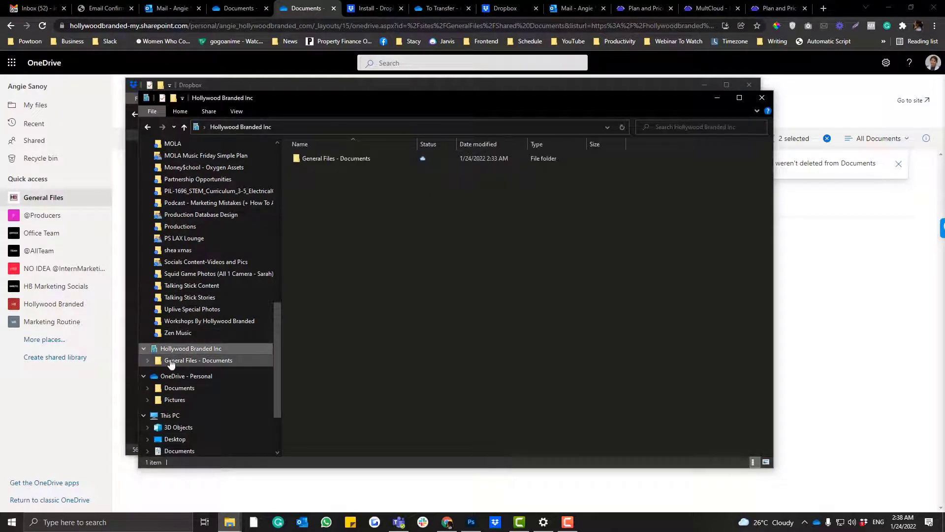
pyautogui.click(171, 362)
pyautogui.click(197, 333)
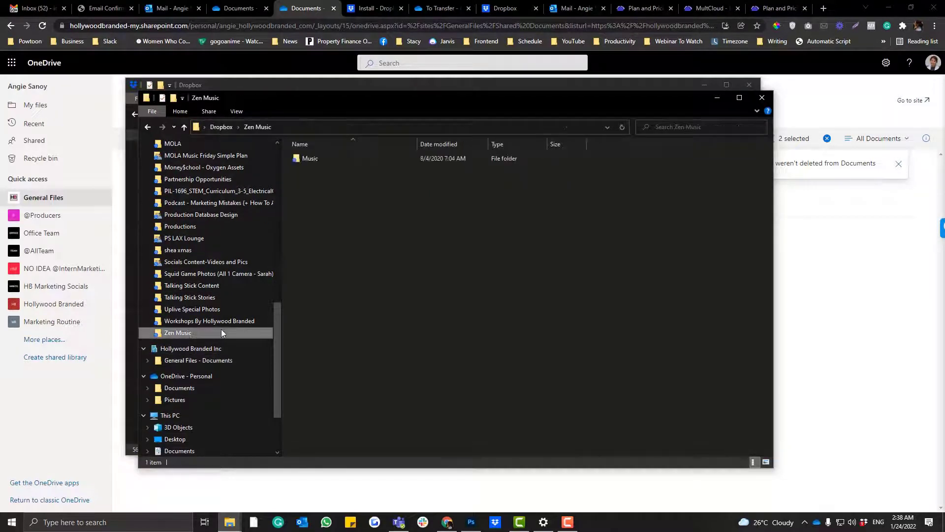
pyautogui.doubleClick(315, 158)
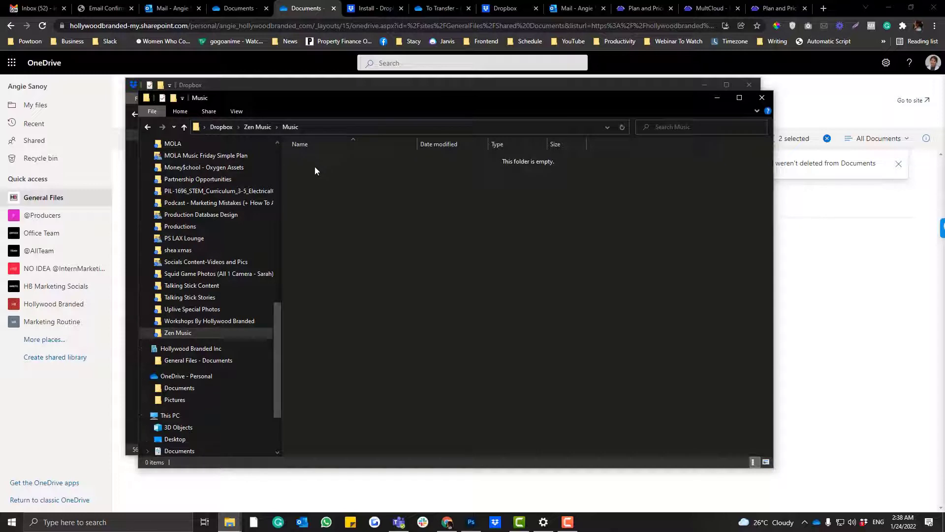
pyautogui.click(185, 334)
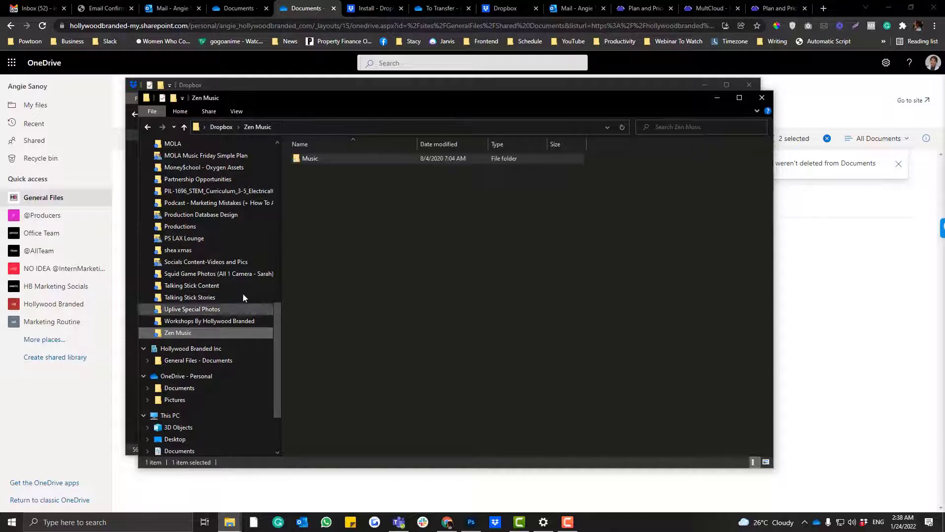
# Copy the Music folder from Zen Music
pyautogui.rightClick(312, 158)
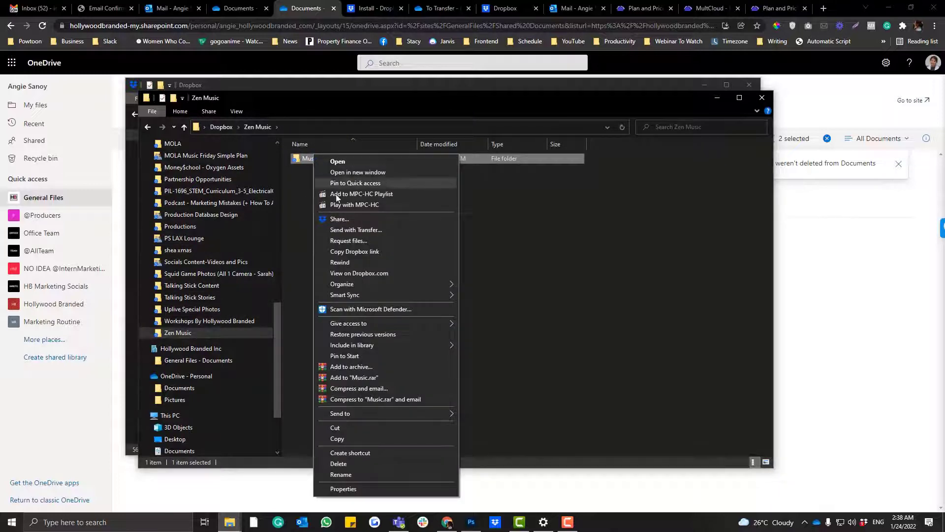
pyautogui.moveTo(361, 284)
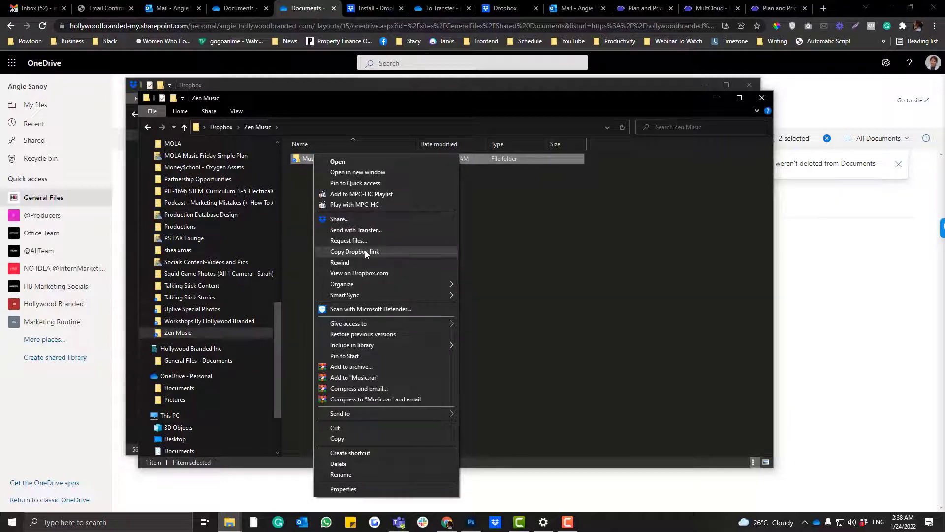
pyautogui.click(343, 438)
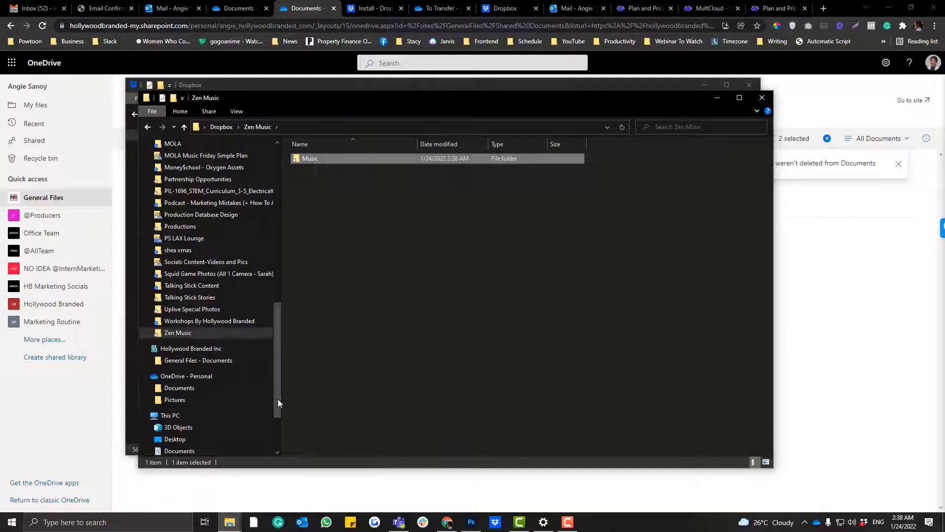
# Paste the Music folder into General Files - Documents and view MultCloud's Plan and Pricing page
pyautogui.click(203, 361)
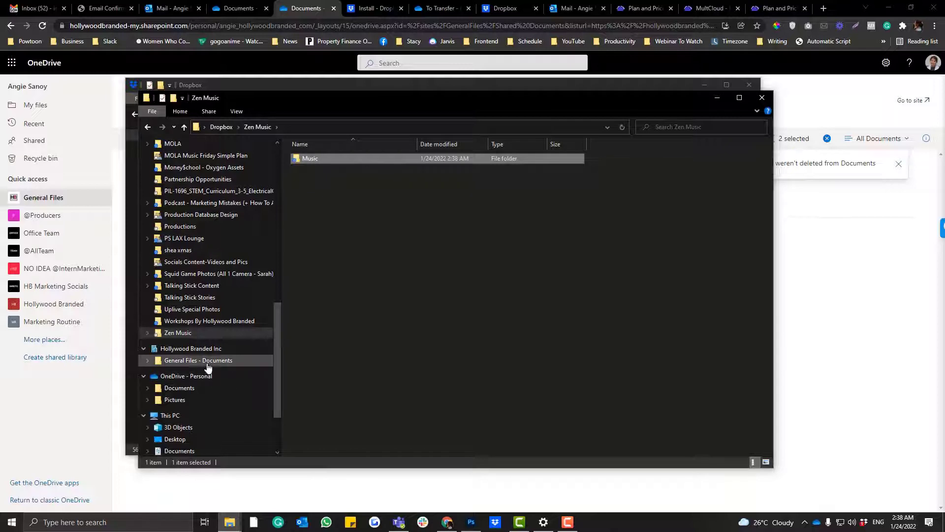
pyautogui.rightClick(355, 266)
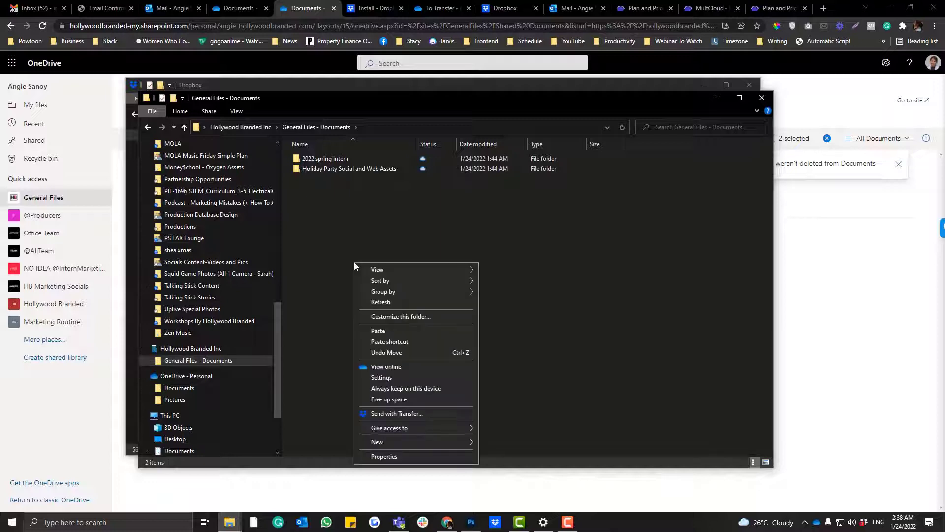
pyautogui.click(386, 331)
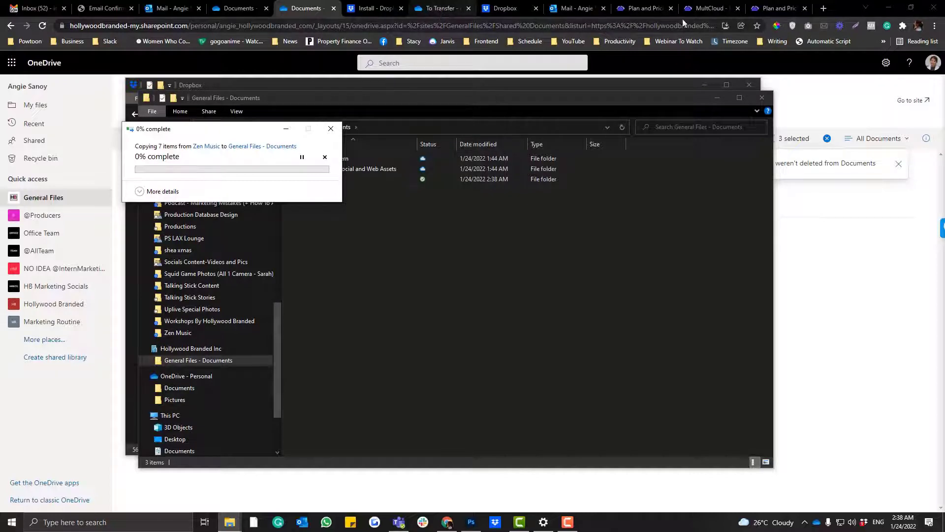
pyautogui.click(640, 8)
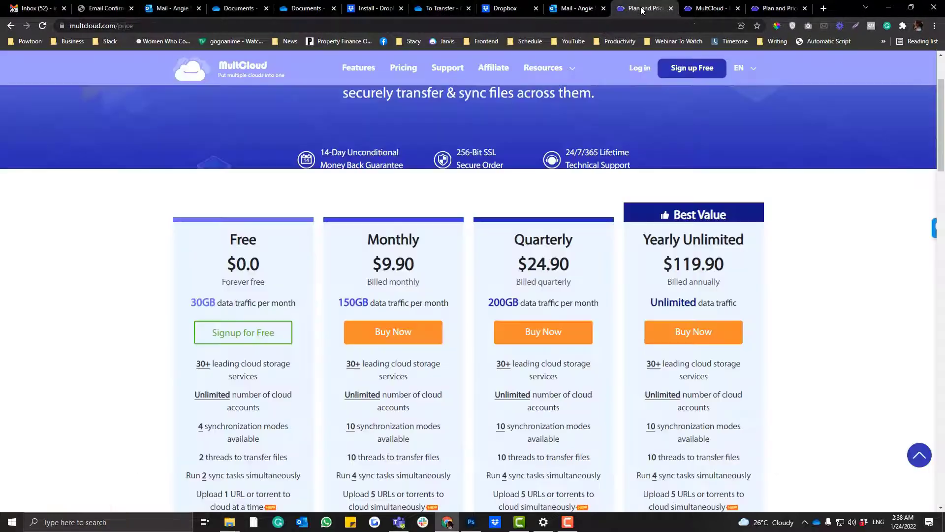
# On MultCloud's Cloud Transfer page, set Dropbox as the transfer source
pyautogui.click(699, 9)
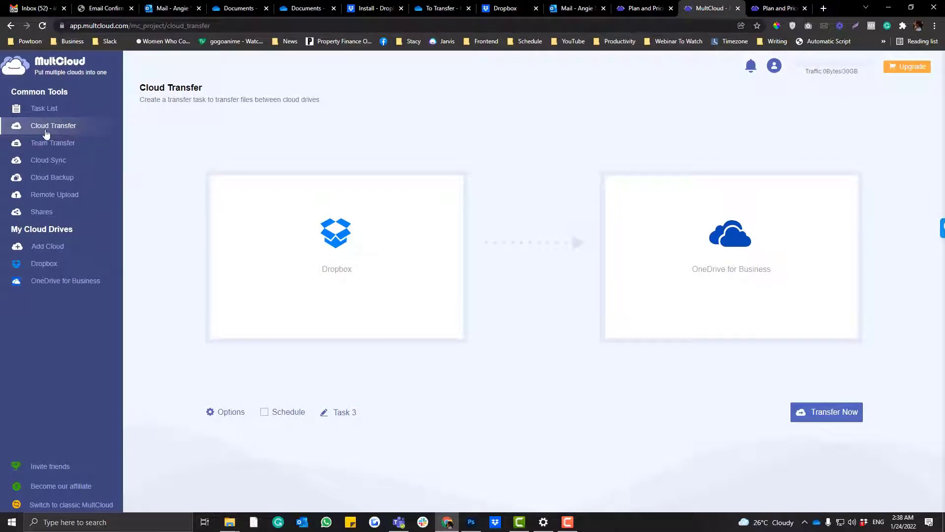
pyautogui.click(328, 251)
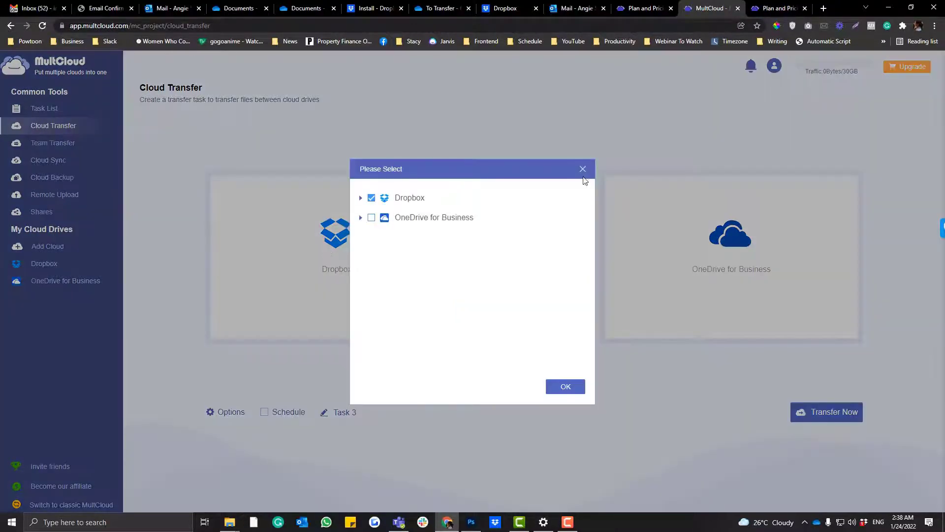
pyautogui.click(165, 245)
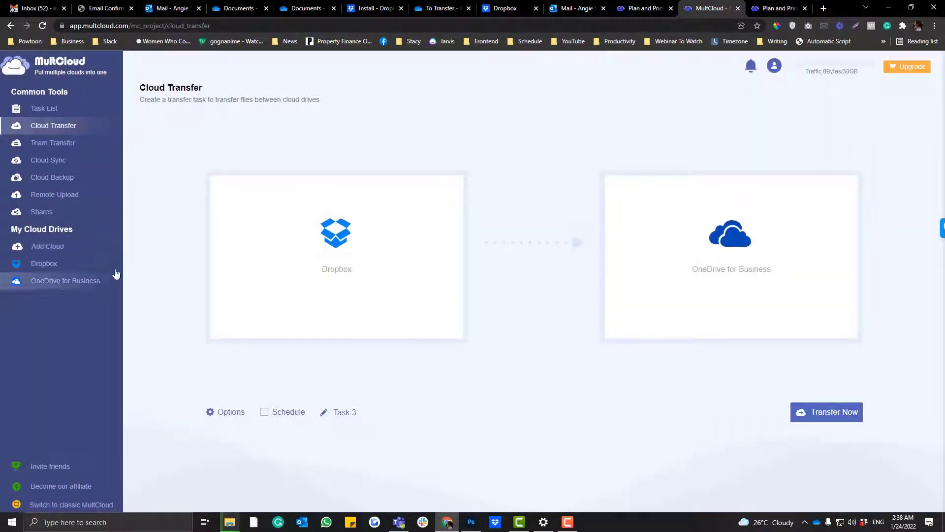
pyautogui.click(363, 223)
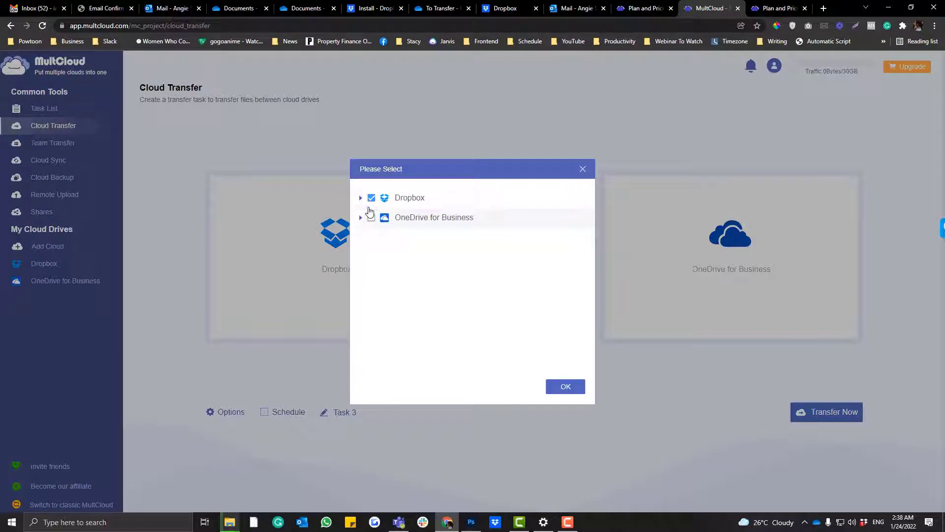
pyautogui.click(567, 388)
# Review the OneDrive for Business destination options, then bring back the 15% local copy progress
pyautogui.click(668, 267)
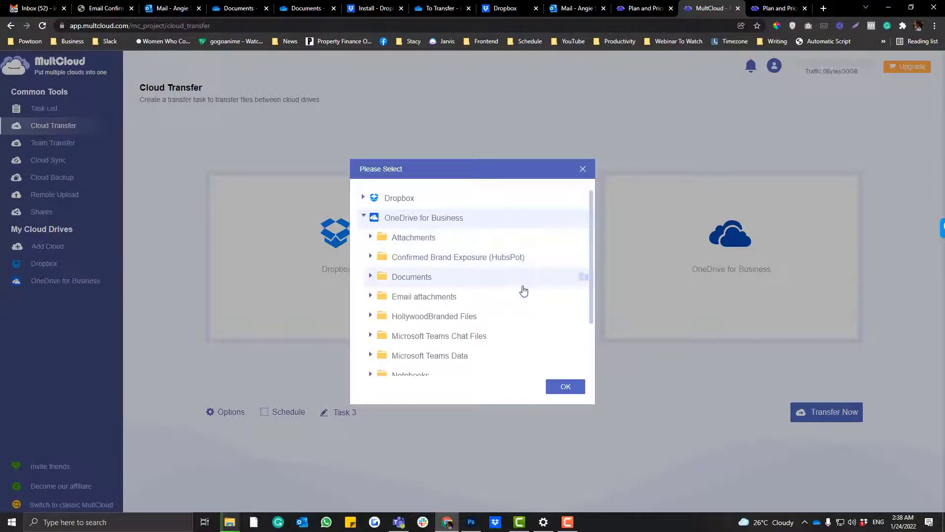
pyautogui.click(583, 169)
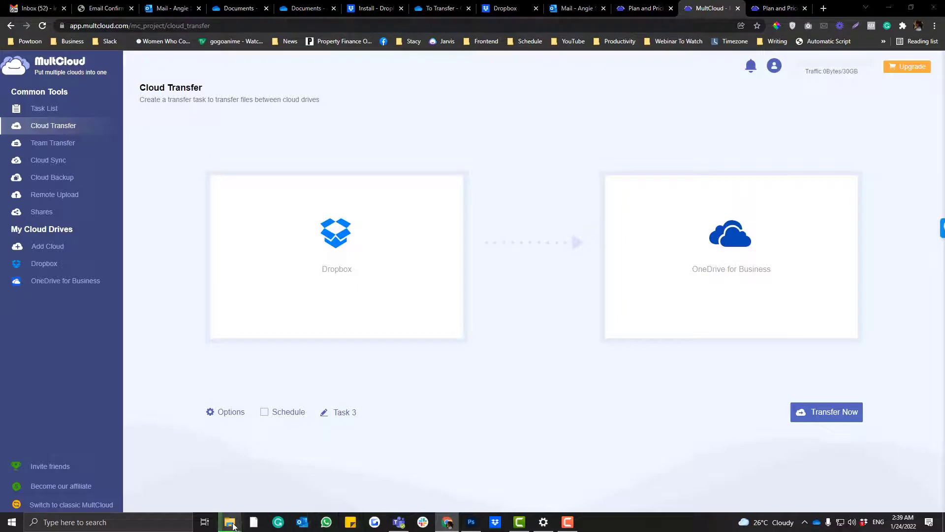
pyautogui.moveTo(229, 522)
pyautogui.click(312, 474)
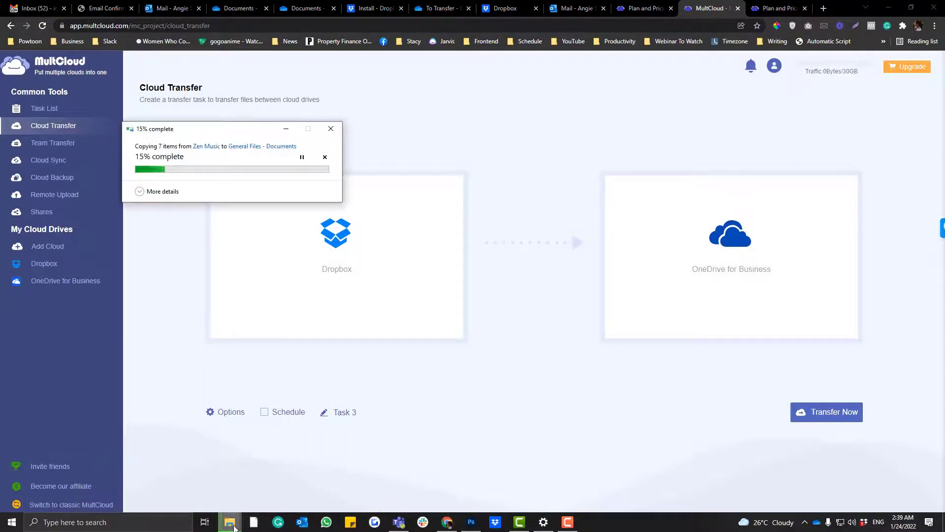